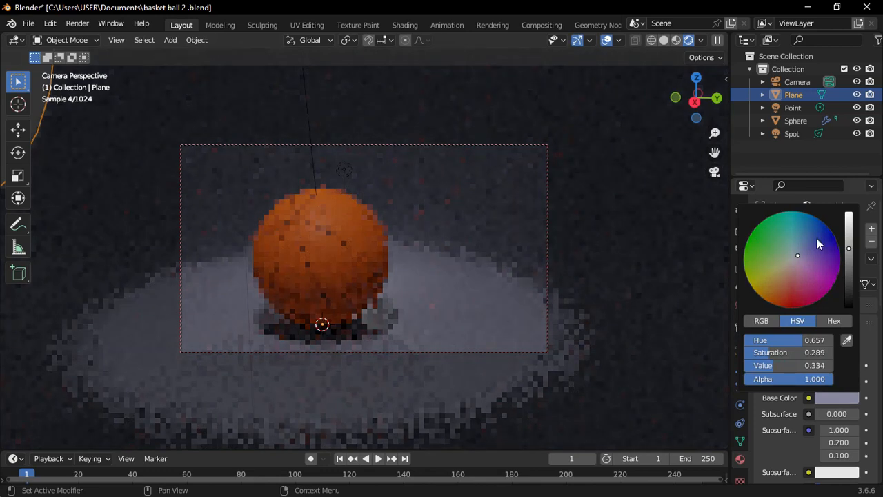
scroll(841, 405, "down", 3)
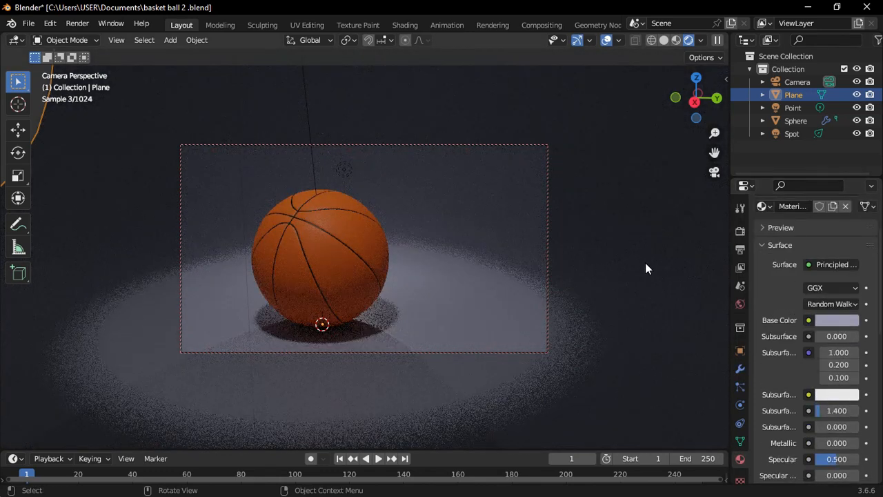
left_click(791, 133)
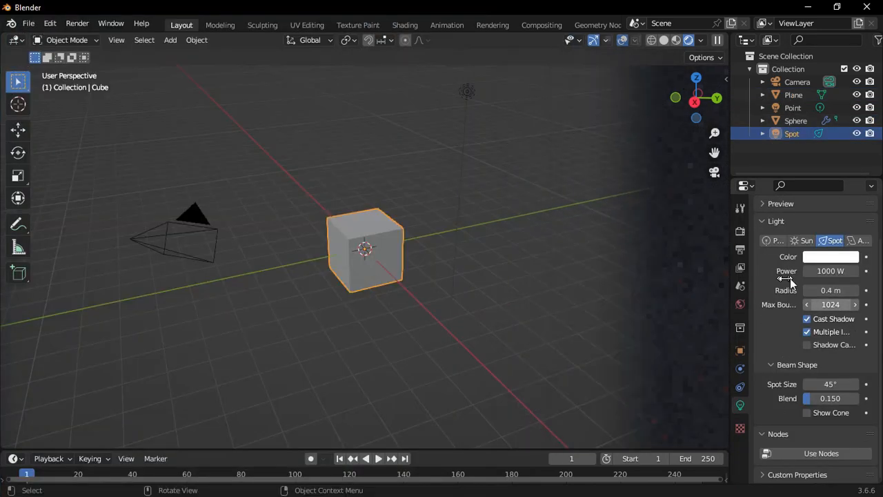
middle_click_drag(402, 239, 400, 240)
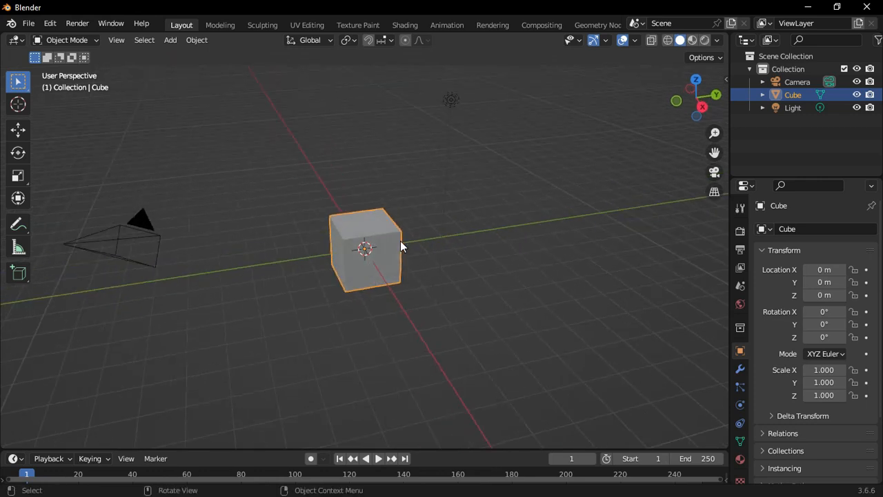
Delete the default cube and light from the scene, keeping the camera
left_click_drag(319, 147, 537, 306)
key("x")
left_click(534, 301)
Add a UV sphere with 16 segments at the world origin
key("shift+a")
mouse_move(427, 257)
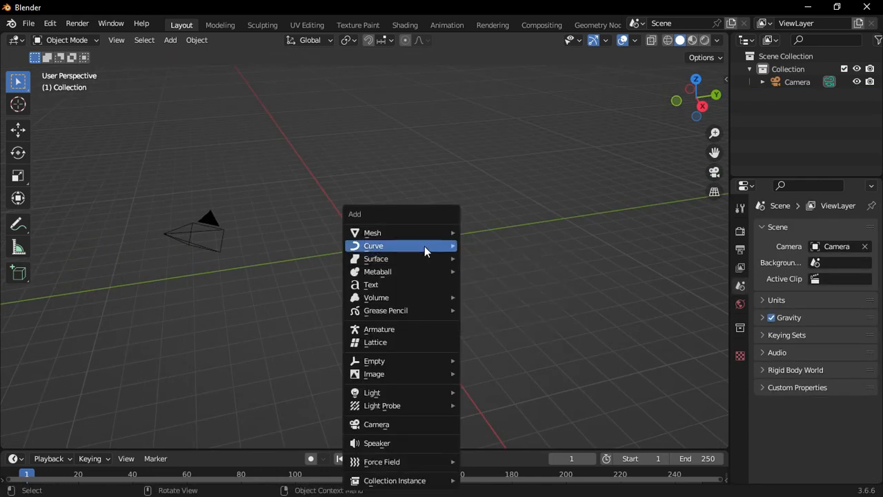
mouse_move(431, 233)
left_click(507, 270)
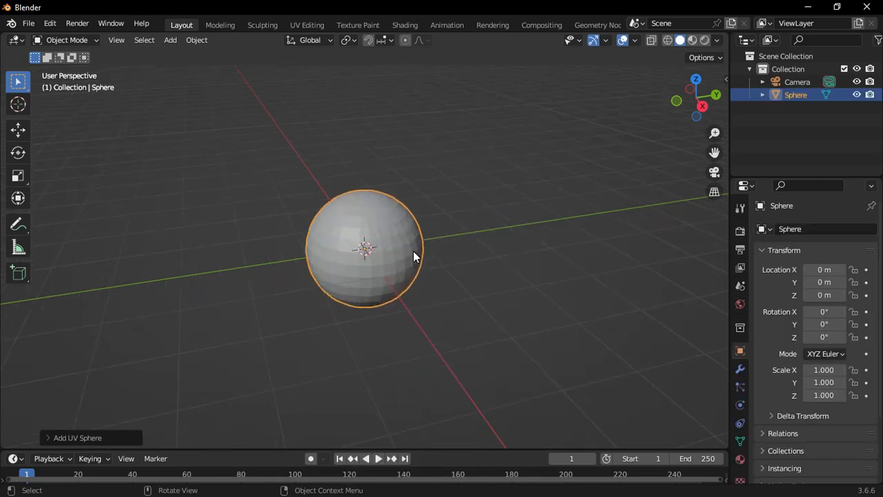
left_click(140, 437)
left_click(179, 296)
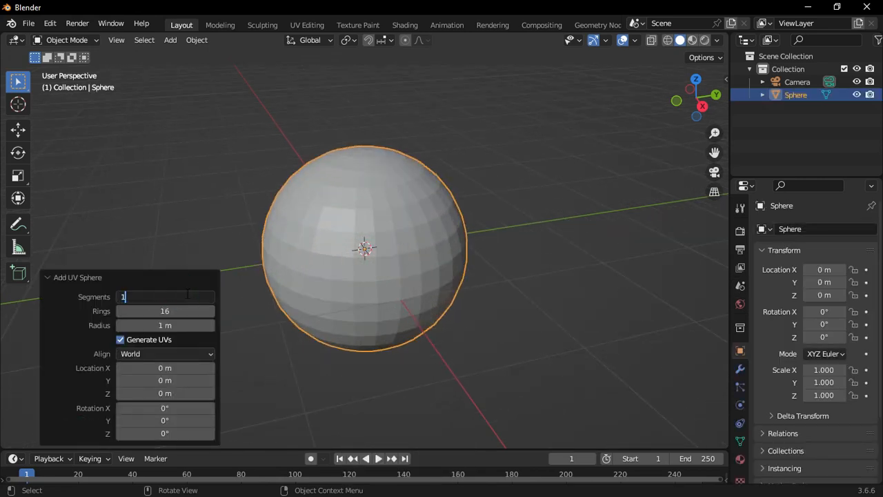
key("Return")
From the back orthographic view with X-ray on, delete all sphere vertices below the equator, then return to Object Mode
scroll(324, 295, "up", 3)
middle_click_drag(324, 296, 379, 241)
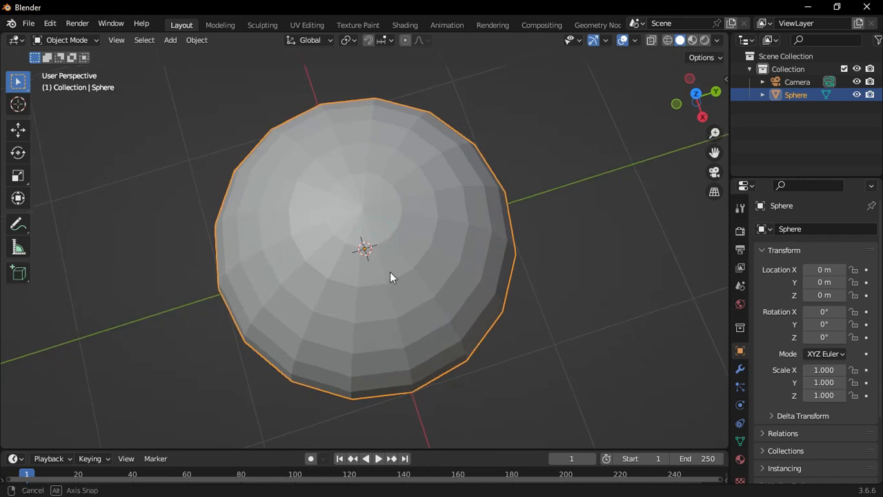
middle_click_drag(407, 312, 450, 238)
middle_click_drag(385, 254, 382, 269, "alt")
middle_click_drag(436, 272, 466, 279, "alt")
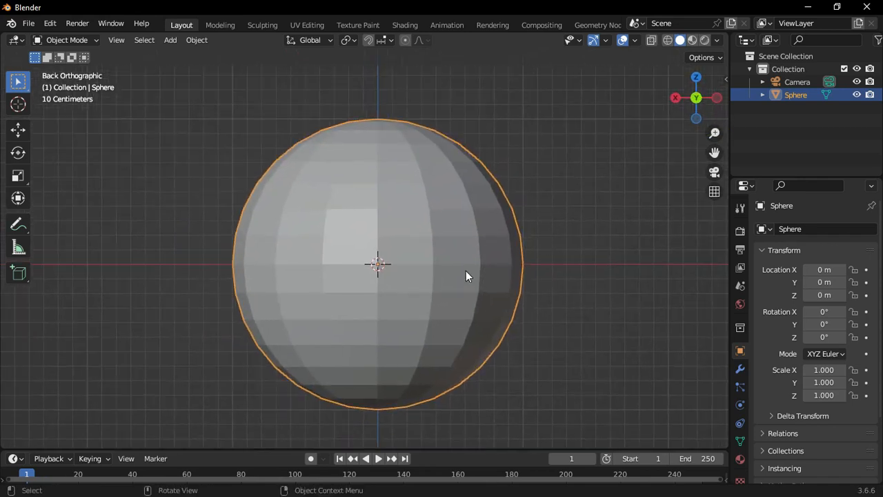
key("Tab")
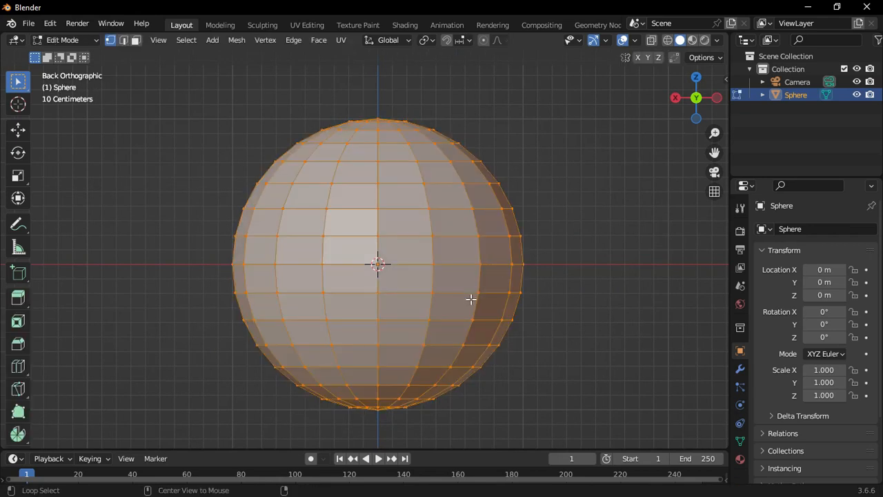
key("alt+z")
scroll(507, 336, "down", 2)
left_click(338, 380)
left_click_drag(156, 420, 581, 272)
key("x")
left_click(539, 295)
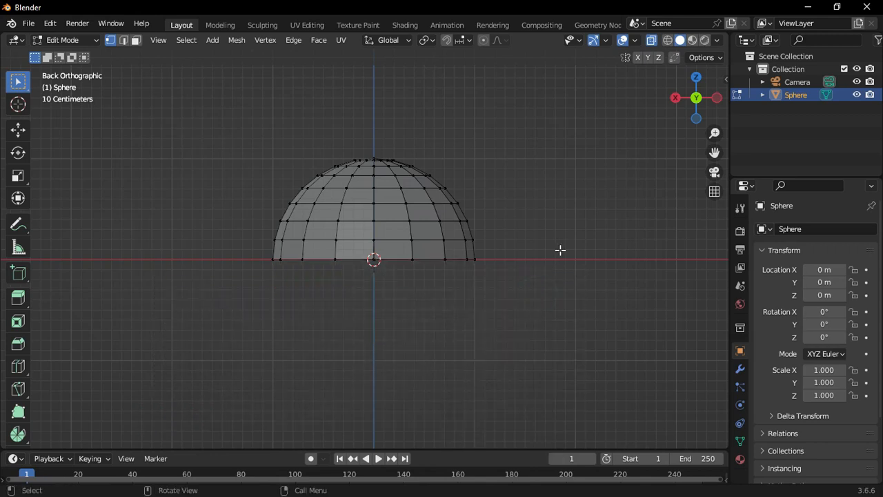
middle_click_drag(337, 175, 357, 220)
key("alt+z")
key("Tab")
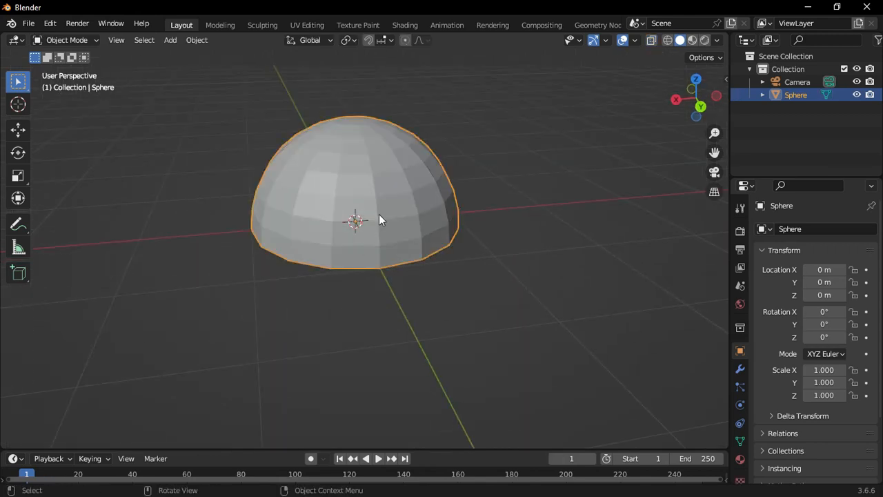
Add a Mirror modifier to the hemisphere and set it to mirror only on the Z axis
left_click(741, 370)
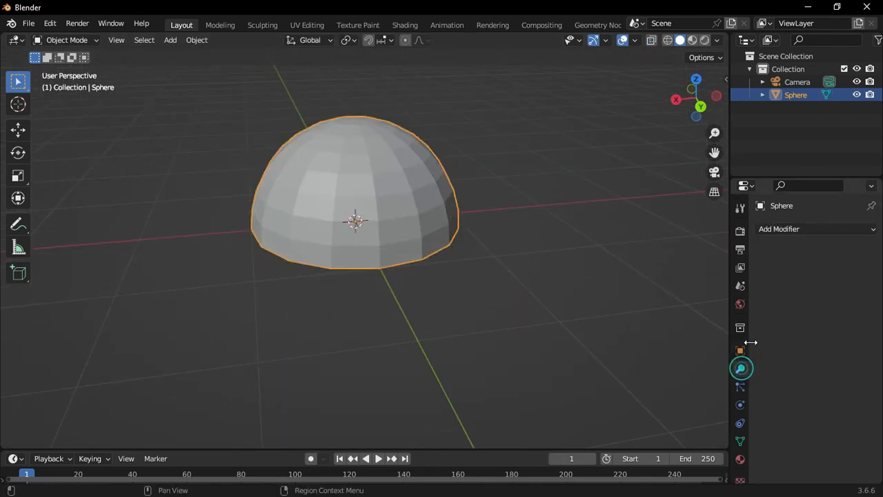
left_click(789, 233)
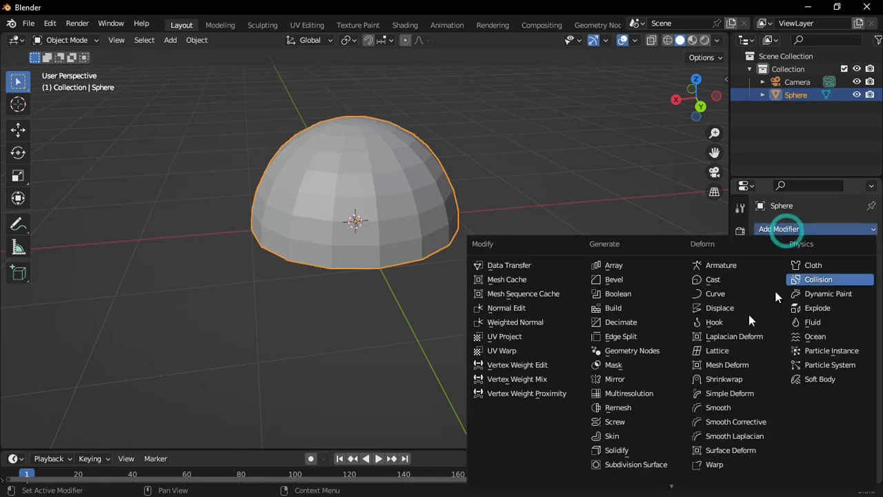
left_click(650, 376)
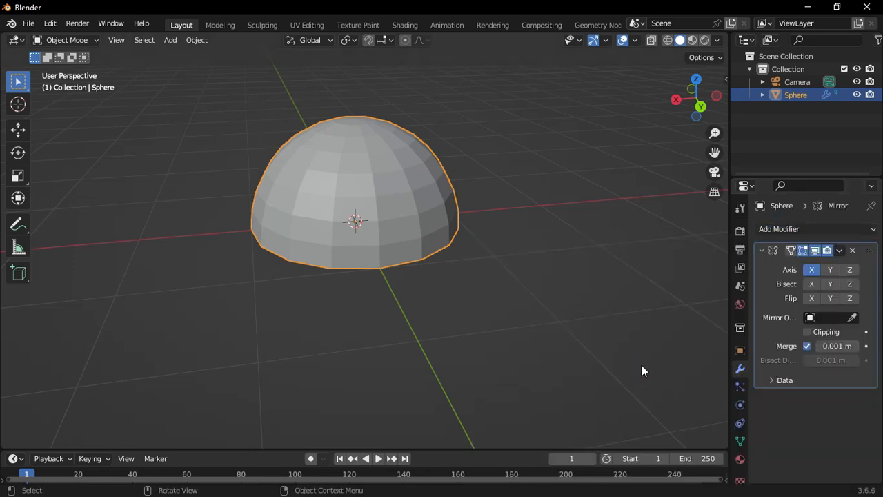
left_click(849, 270)
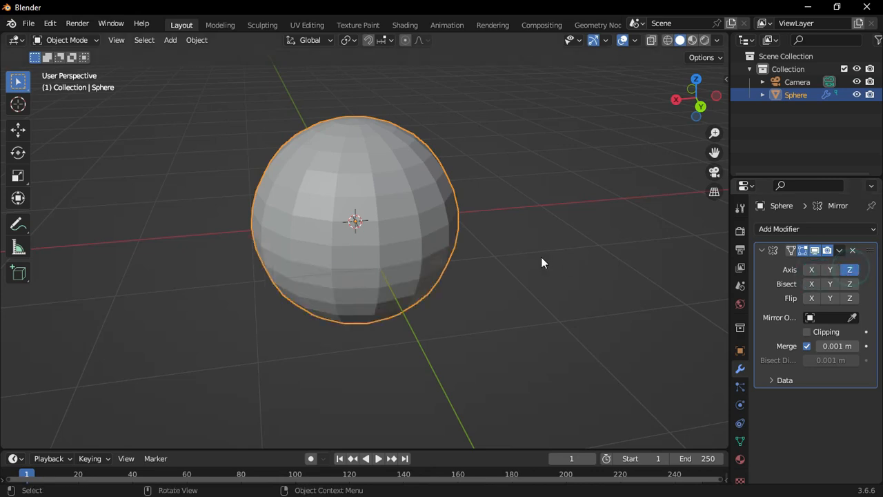
Delete the pole vertex at the top of the hemisphere in Edit Mode, opening a round hole
middle_click_drag(541, 257, 448, 255)
scroll(448, 255, "up", 3)
scroll(360, 242, "down", 2)
middle_click_drag(597, 305, 382, 237)
scroll(382, 237, "up", 1)
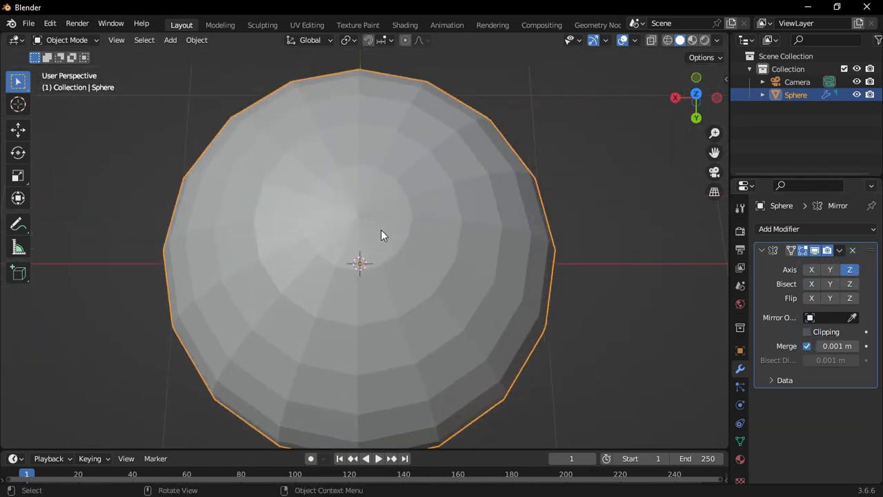
key("Tab")
key("x")
left_click(367, 213)
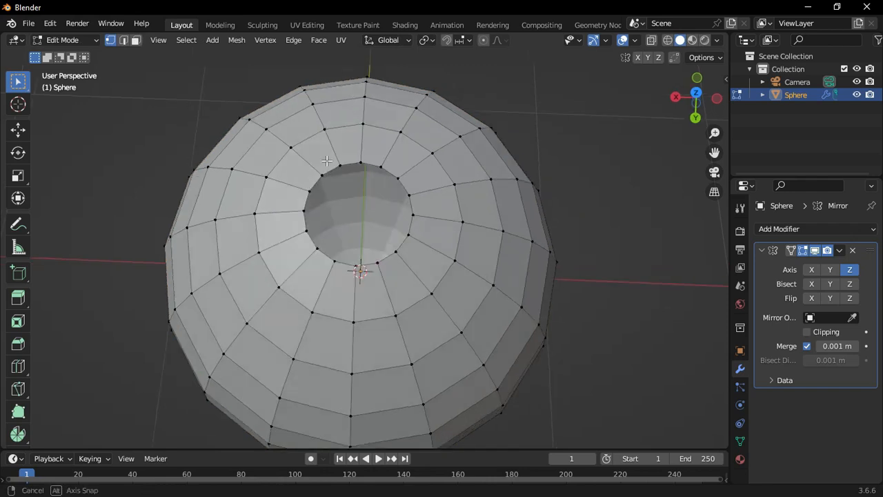
Select the two opposite sides of the hole's rim, seven vertices each, and fill between them with LoopTools Bridge
middle_click_drag(363, 172, 338, 138)
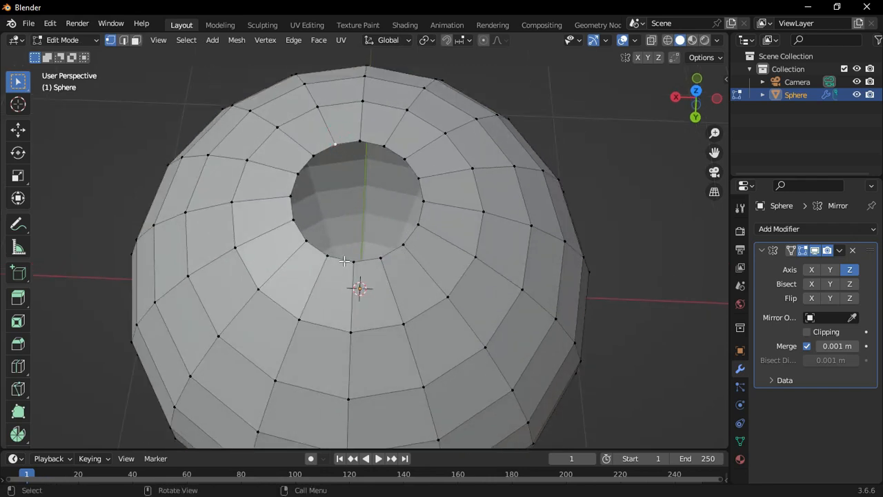
key("ctrl+z")
right_click(393, 138)
mouse_move(360, 120)
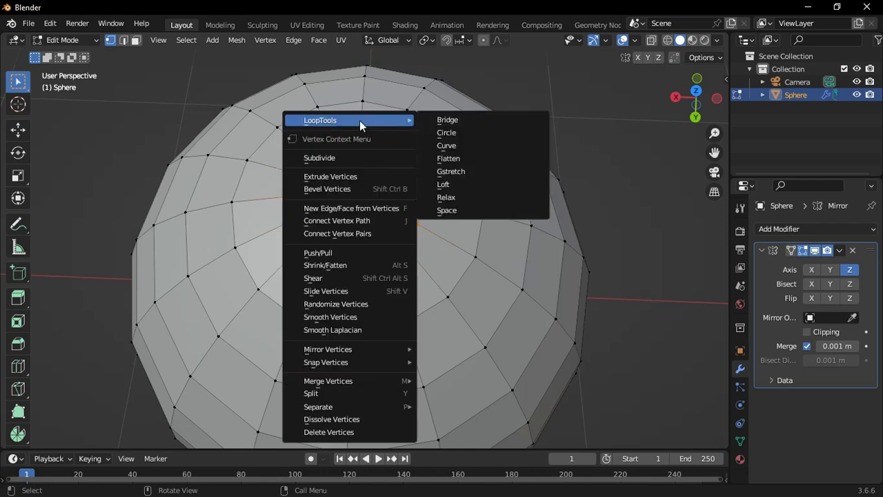
left_click(469, 119)
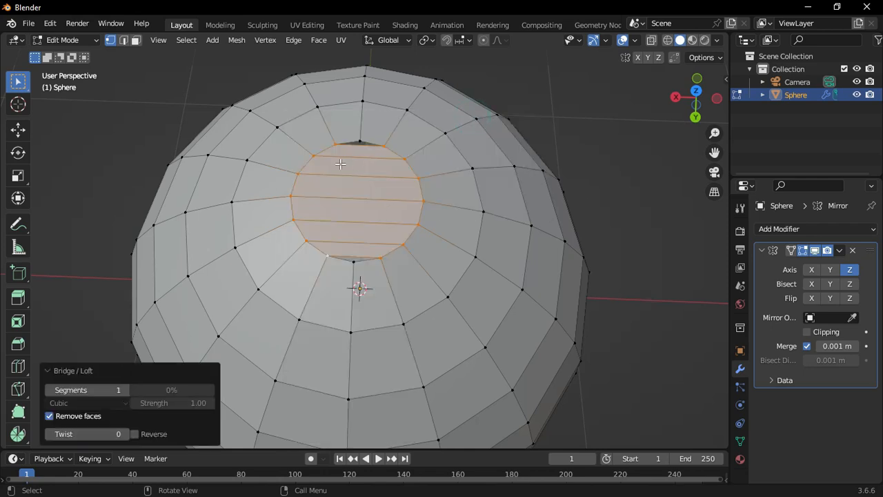
Check in the add-on preferences whether the LoopTools add-on is enabled
left_click(49, 21)
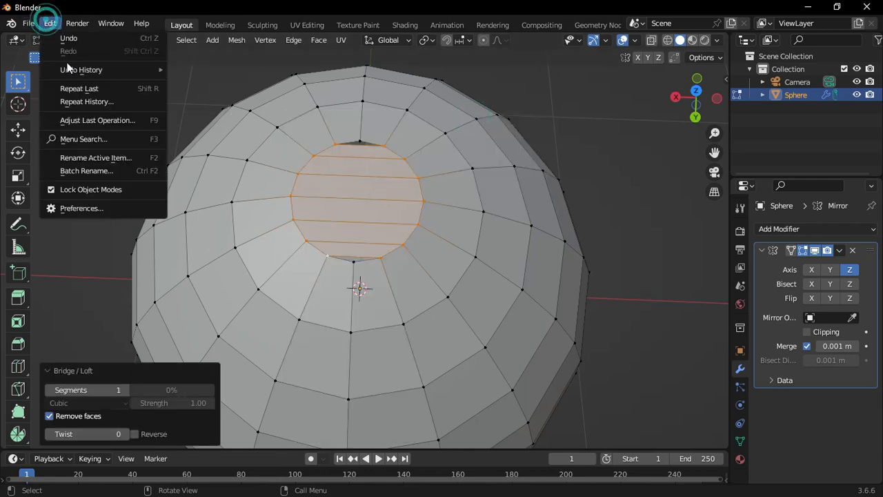
left_click(119, 206)
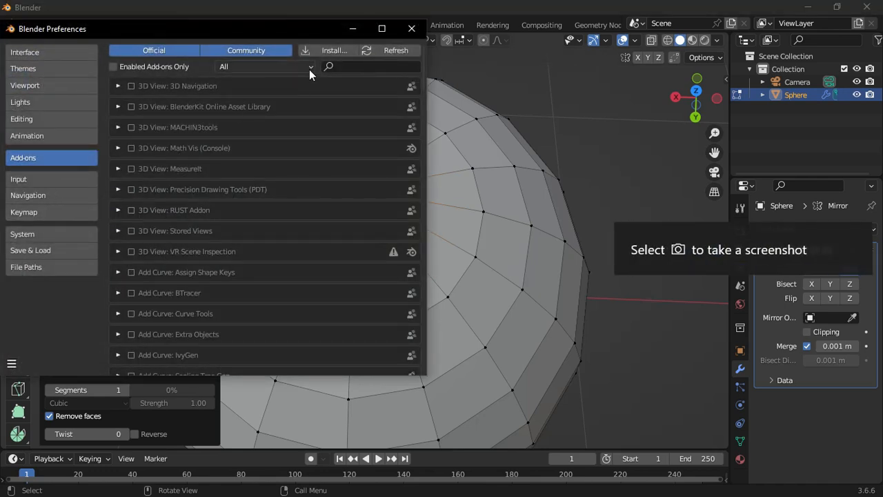
type("loo")
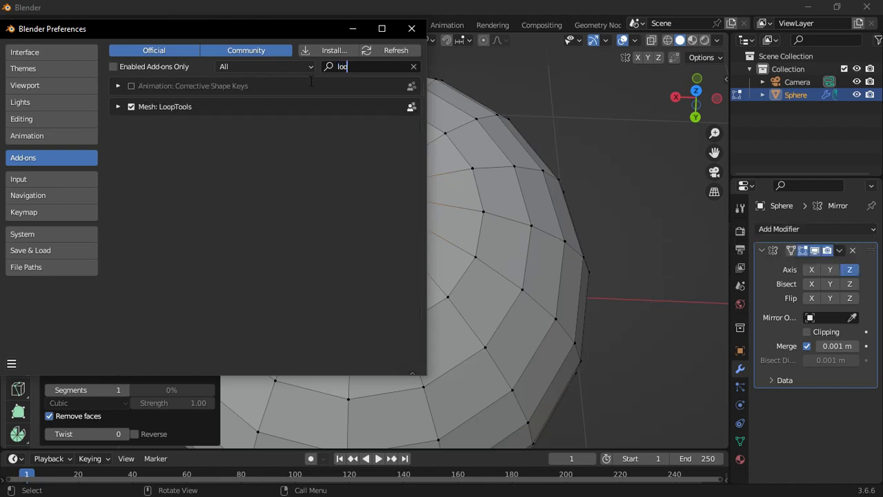
left_click(411, 28)
Add one centred loop cut across the bridged faces in the top cap
scroll(350, 194, "up", 2)
key("ctrl+r")
left_click(363, 187)
right_click(365, 187)
Merge each end vertex of the new loop cut with its neighbouring rim vertex at center to close both gaps
middle_click_drag(379, 224, 391, 191)
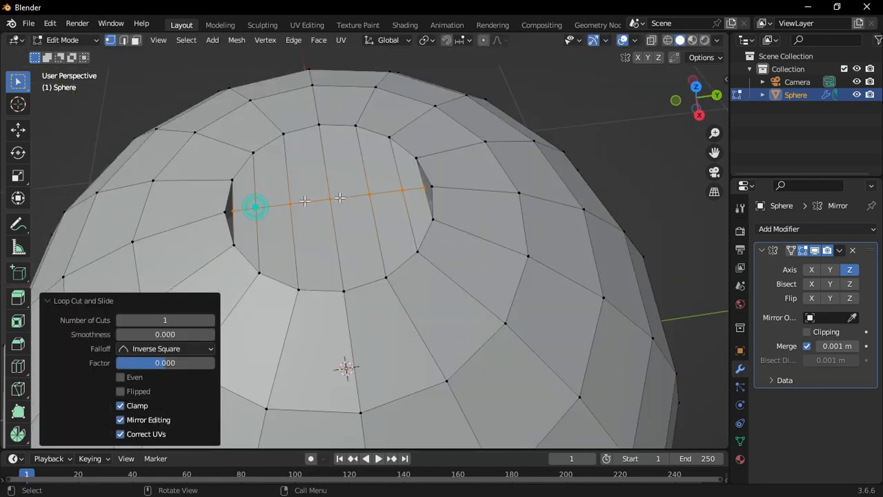
left_click(424, 187)
key("m")
left_click(234, 208, "shift")
key("m")
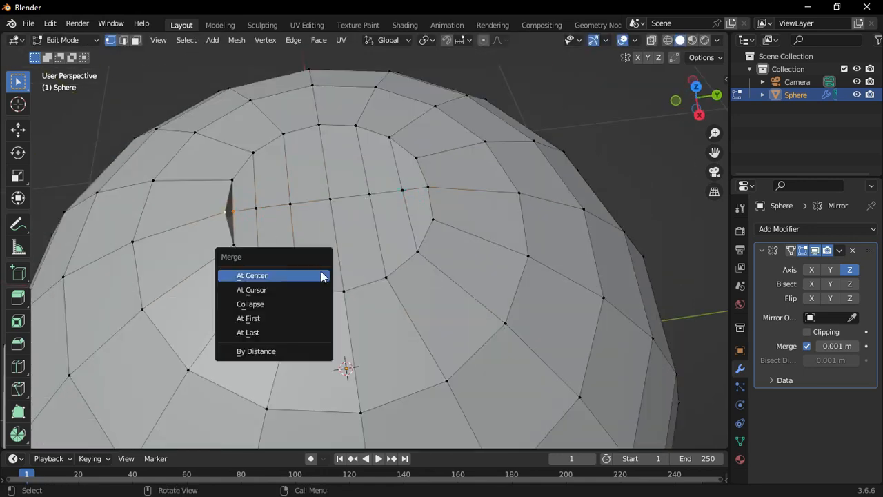
left_click(321, 275)
Select the inner vertices along the cap's middle line and scale them by about 0.725
middle_click_drag(321, 275, 318, 196)
left_click(256, 210)
left_click(400, 222, "ctrl")
key("s")
left_click(410, 230)
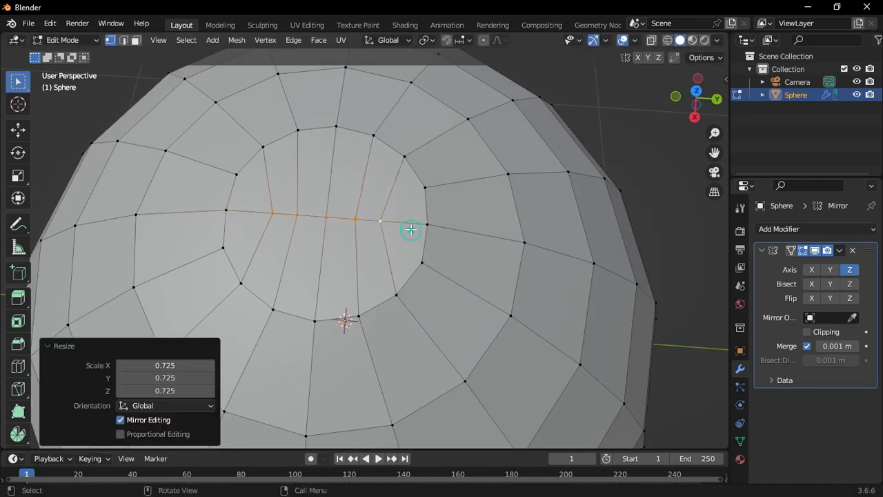
Select the straight and curved seam edge loops running over the top and bevel them about 0.0195 m wide with two segments
middle_click_drag(298, 206, 252, 181)
scroll(373, 272, "down", 2)
left_click(122, 40)
scroll(407, 257, "up", 1)
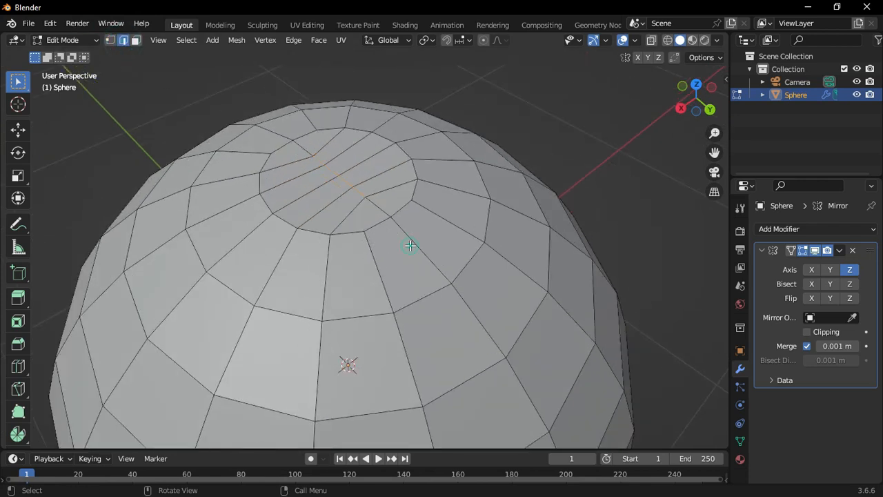
left_click(415, 243, "alt")
middle_click_drag(389, 272, 348, 306)
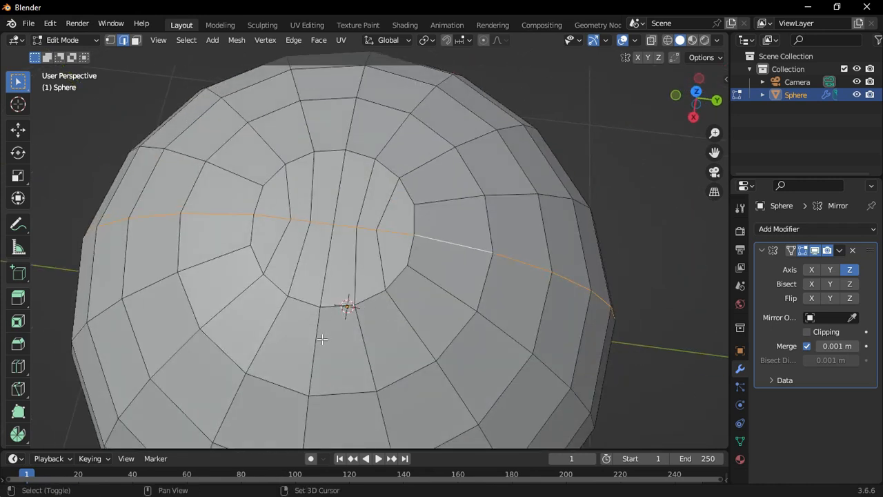
middle_click_drag(316, 341, 415, 307)
key("ctrl+b")
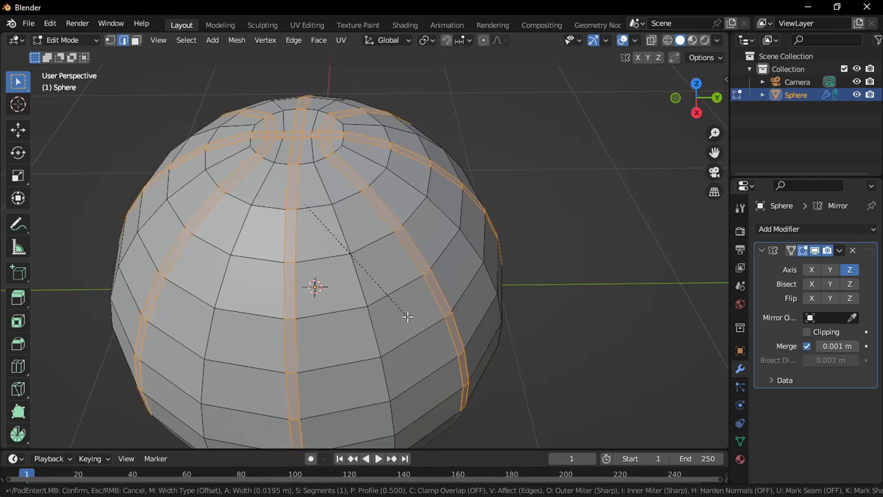
left_click(408, 316)
Select only the centre edge loops of all the bevelled seam strips
scroll(324, 274, "up", 2)
middle_click_drag(351, 267, 423, 266)
left_click(211, 252)
left_click(388, 234, "alt")
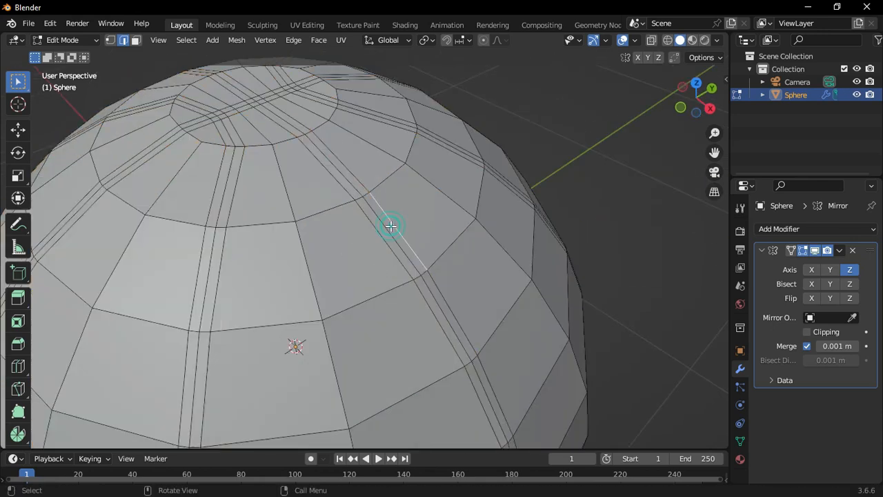
left_click(226, 210, "alt+shift")
middle_click_drag(227, 210, 131, 221)
left_click(347, 292, "alt+shift")
left_click(320, 164, "alt+shift")
scroll(320, 164, "down", 4)
middle_click_drag(321, 138, 377, 168)
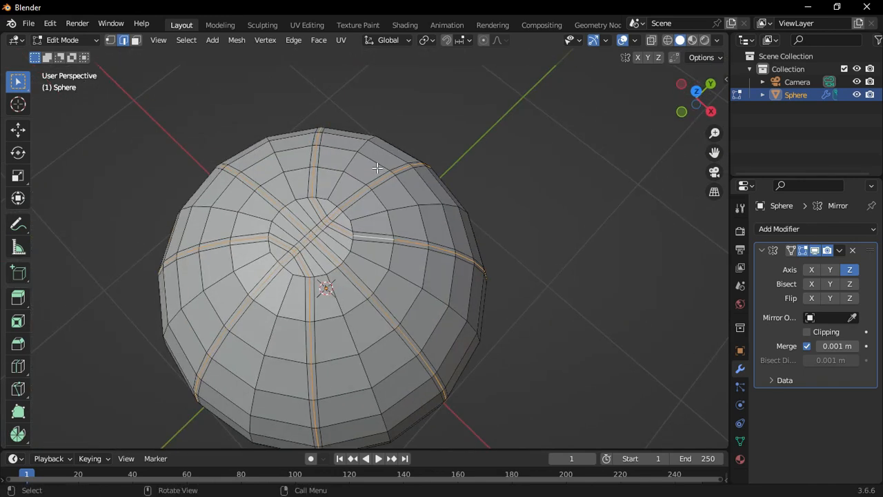
scroll(340, 213, "up", 4)
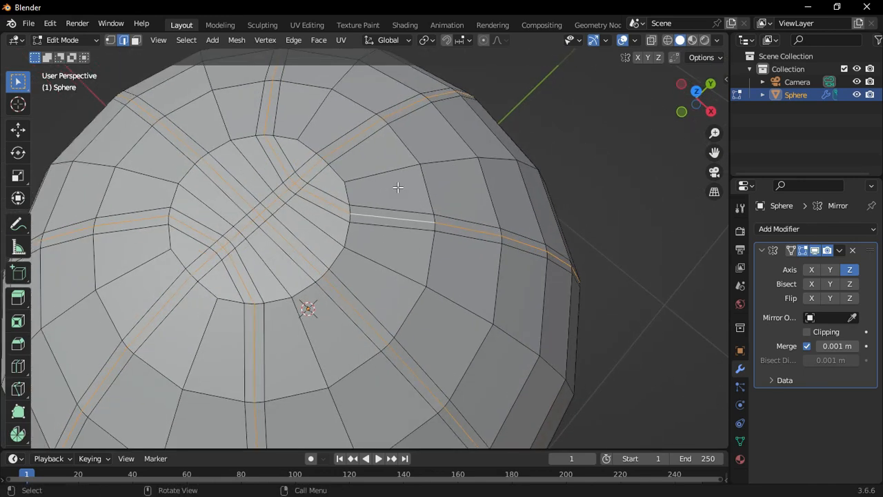
Enable Clipping on the Mirror modifier and scale the centre seam loops inward to about 0.953 to form grooves
scroll(394, 207, "down", 1)
middle_click_drag(379, 265, 489, 237)
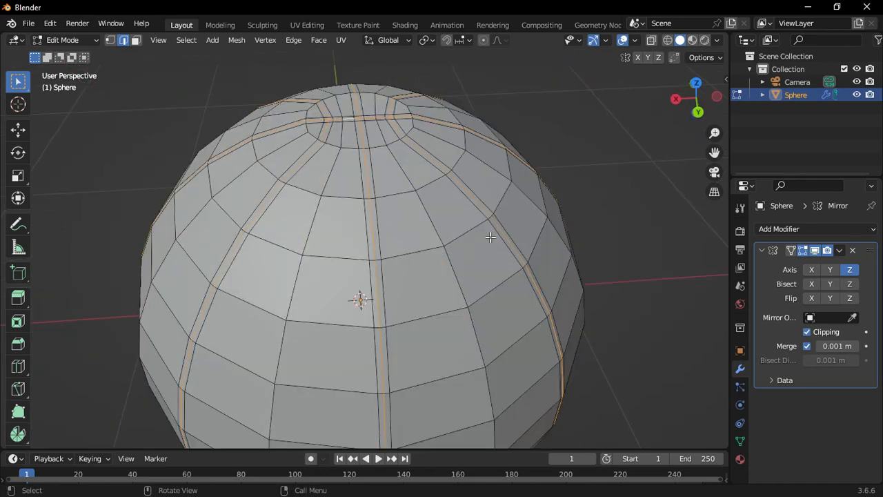
key("s")
left_click(567, 188)
middle_click_drag(567, 188, 438, 214)
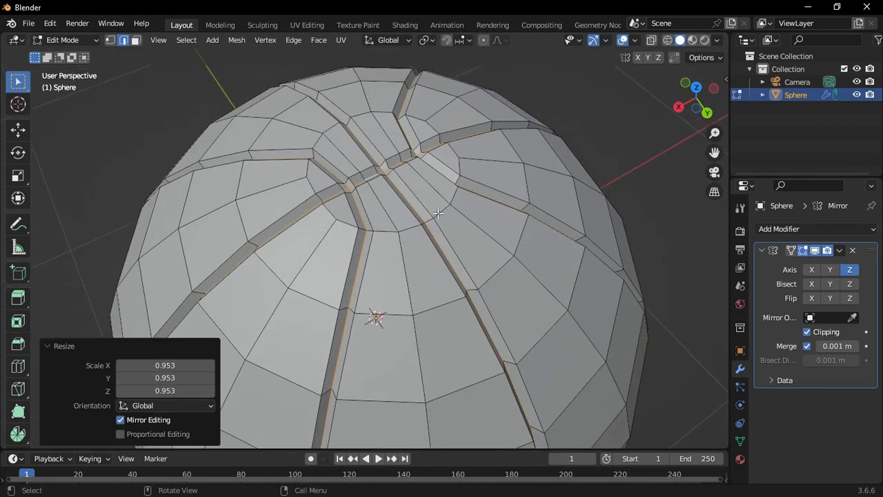
Scale the groove centre loops outward by about 1.019 to make the seams shallower
key("s")
left_click(441, 213)
scroll(432, 216, "up", 2)
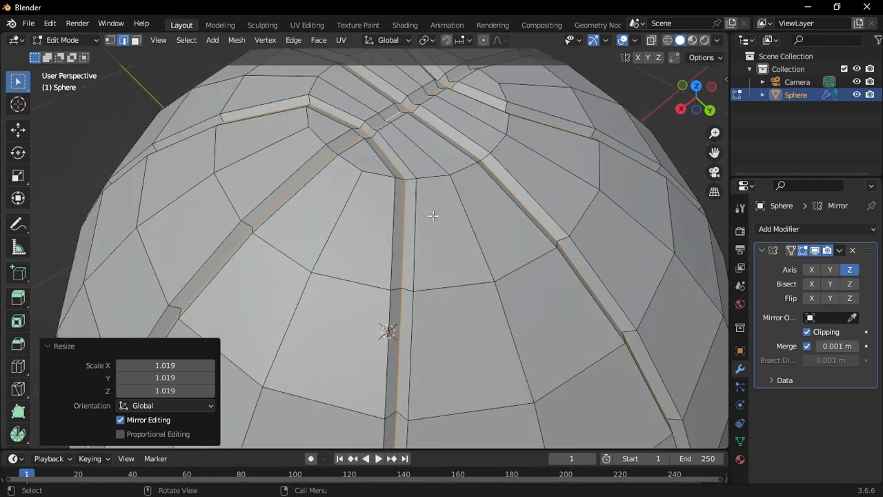
Bevel the selected groove centre loops about 0.0086 m wide with one segment and return to Object Mode
middle_click_drag(432, 215, 434, 197)
key("ctrl+b")
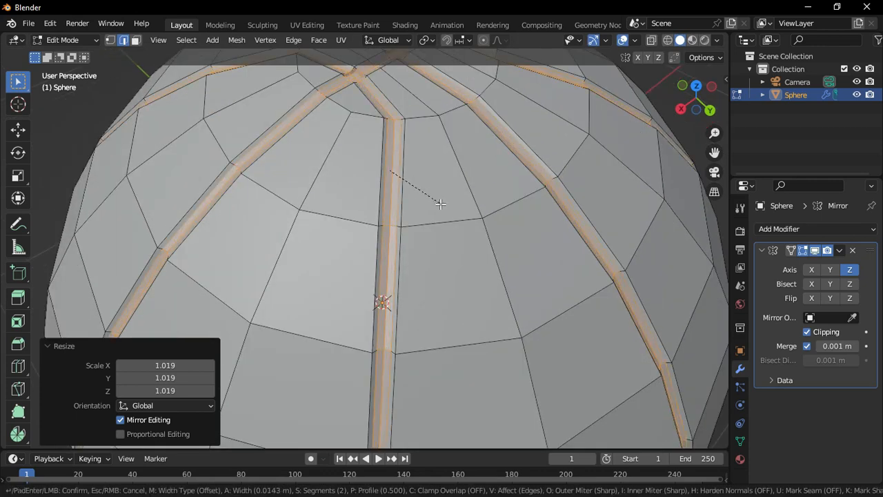
scroll(435, 213, "down", 1)
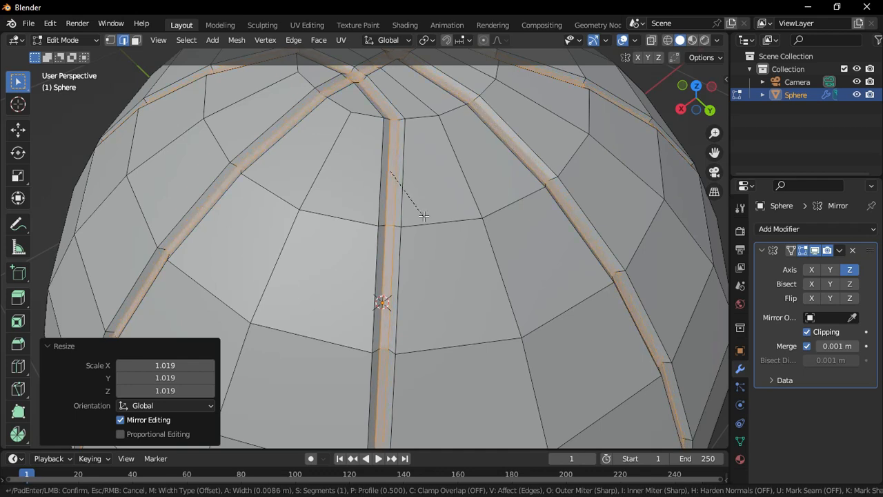
left_click(424, 219)
scroll(424, 220, "down", 4)
middle_click_drag(423, 220, 423, 271)
scroll(483, 241, "down", 4)
key("Tab")
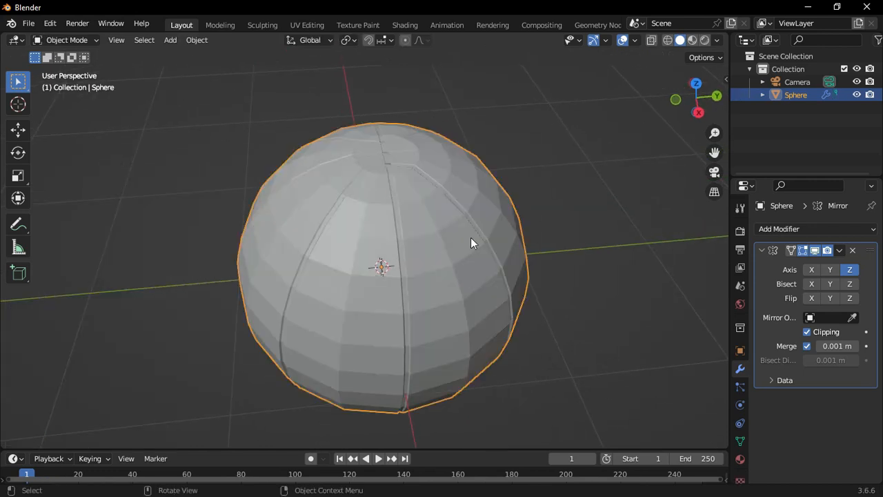
Add a Subdivision Surface modifier to the ball with a viewport level of 2
left_click(767, 229)
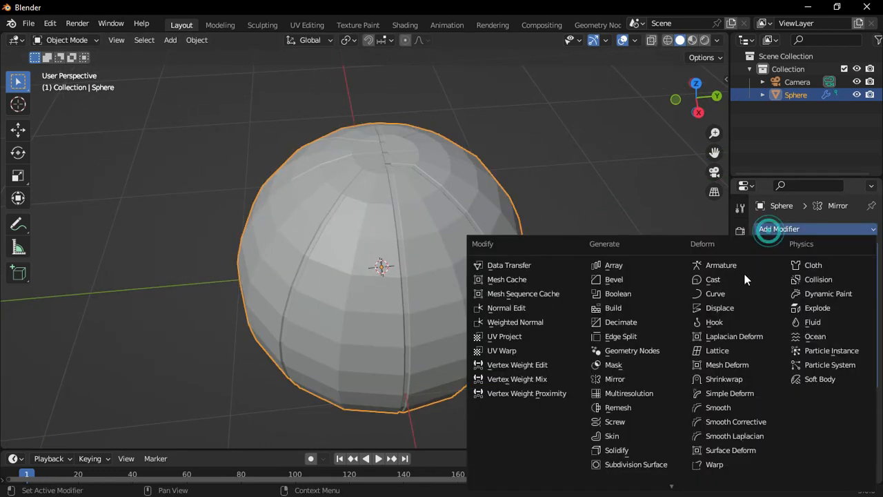
left_click(666, 463)
left_click(855, 433)
middle_click_drag(386, 310, 555, 169)
scroll(374, 324, "up", 3)
middle_click_drag(374, 324, 559, 181)
Scale the selected groove loops inward to about 0.984, and fine-tune their depth with a second scaling pass
key("Tab")
key("s")
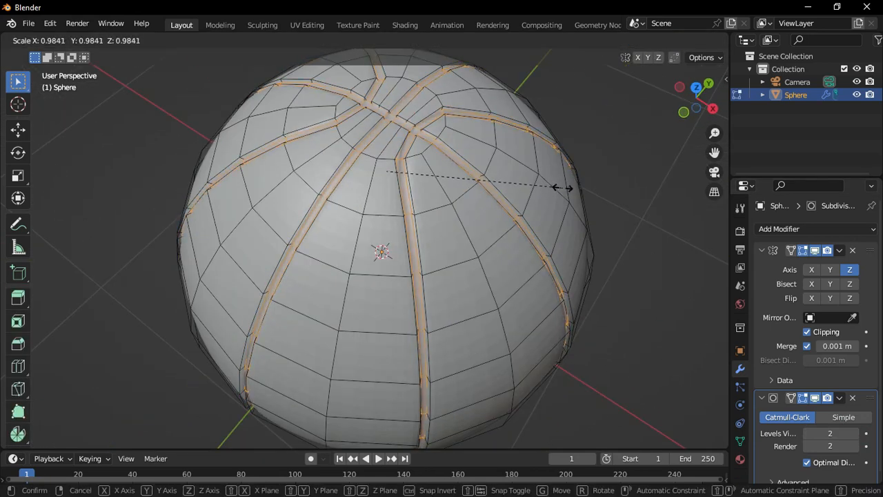
left_click(559, 187)
key("Tab")
middle_click_drag(547, 187, 548, 236)
key("Tab")
key("s")
left_click(537, 235)
key("Tab")
middle_click_drag(572, 338, 572, 250)
scroll(511, 283, "down", 2)
scroll(572, 249, "down", 2)
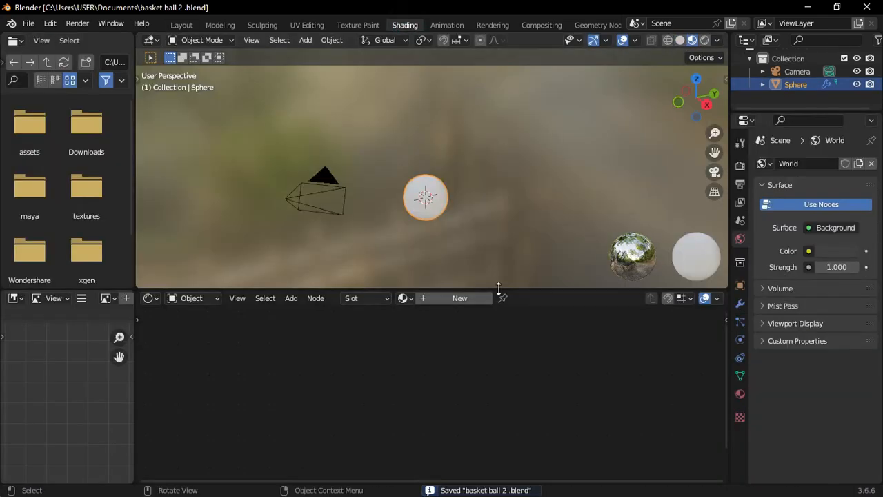
Create a new material for the ball and set its base color to orange
scroll(479, 251, "up", 6)
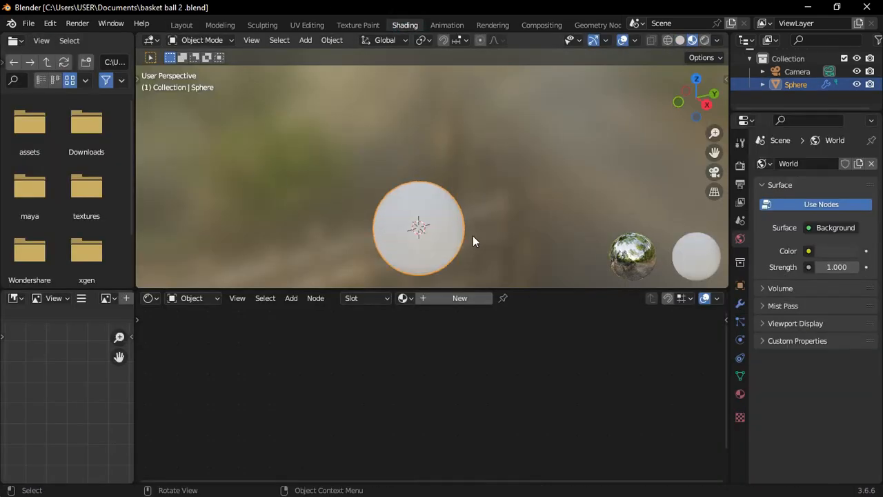
left_click(460, 298)
middle_click_drag(342, 346, 500, 362)
left_click(567, 375)
left_click(591, 293)
left_click_drag(588, 295, 583, 293)
left_click(515, 158)
scroll(434, 138, "up", 5)
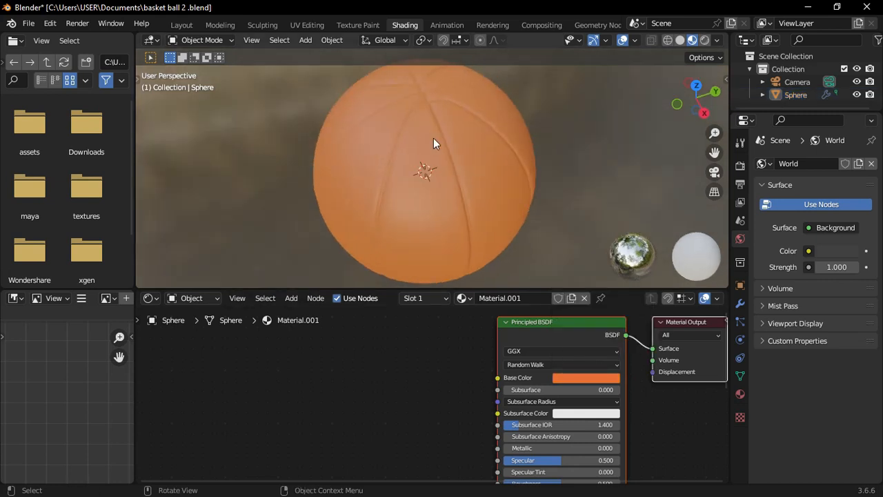
scroll(399, 245, "down", 2)
middle_click_drag(429, 392, 343, 386)
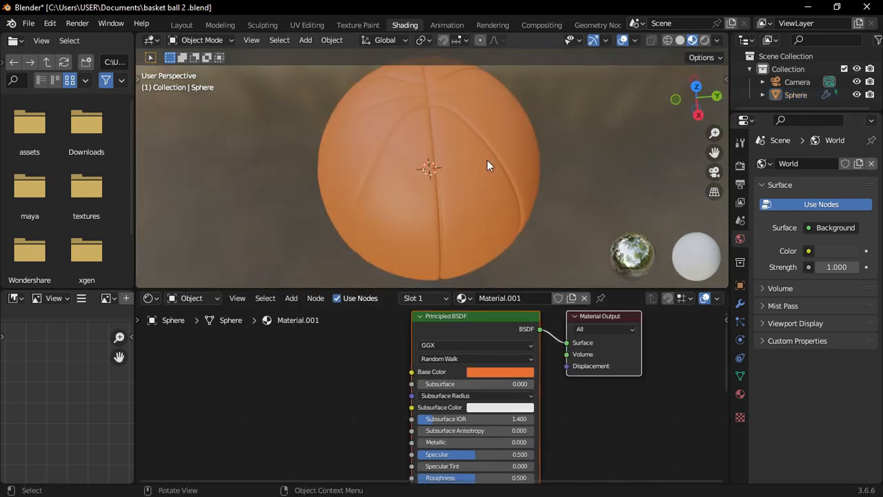
Add a second material slot to the ball and assign it to the selected seam groove faces
key("Tab")
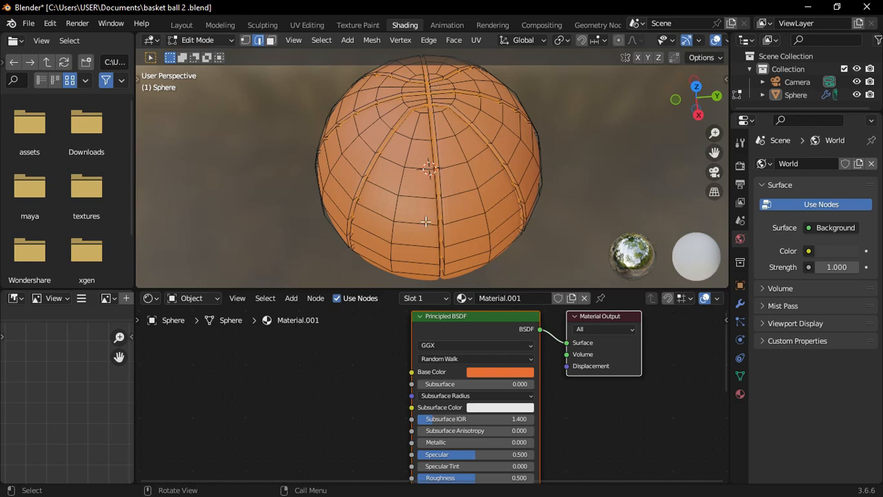
scroll(683, 40, "down", 3)
left_click(695, 40)
mouse_move(466, 221)
middle_mouse_down()
mouse_move(452, 242)
mouse_move(475, 273)
middle_mouse_up()
left_click(739, 393)
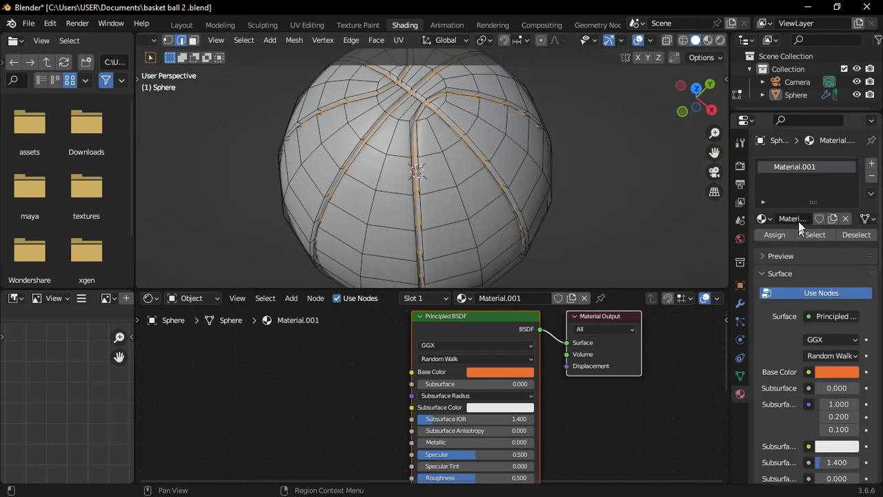
left_click(871, 163)
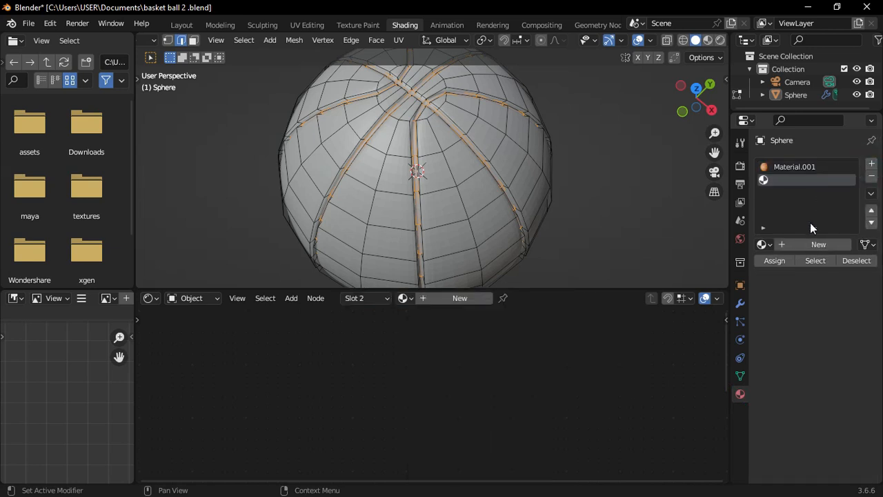
left_click(775, 261)
Create a new material in the second slot with a black base color and show the ball in material preview
left_click(818, 244)
left_click(492, 371)
left_click_drag(558, 233, 558, 287)
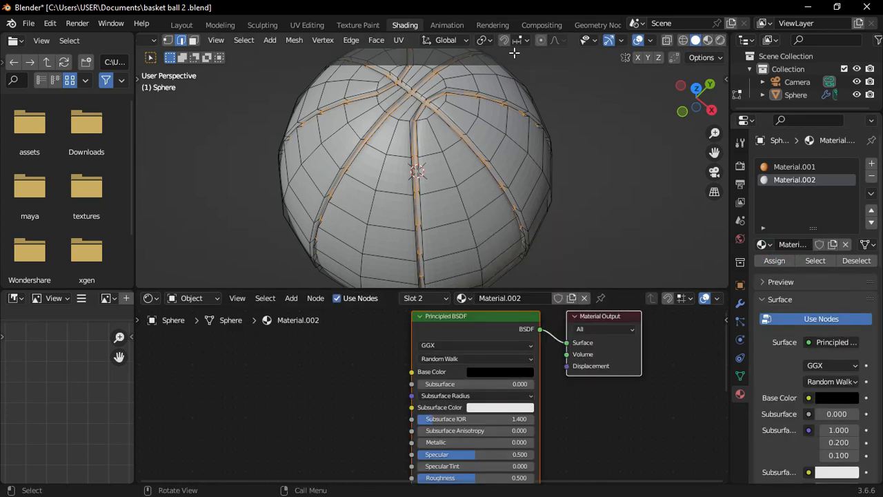
left_click(712, 40)
key("Tab")
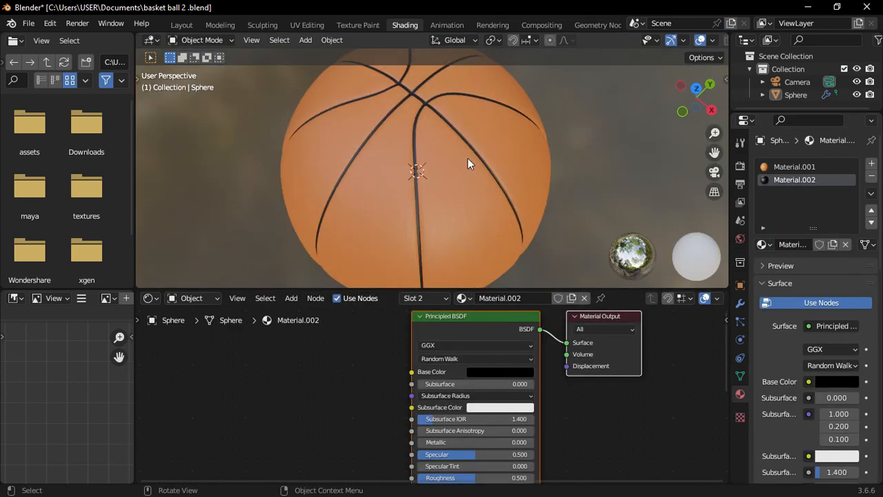
Rescale the selected groove strips in solid shading to adjust the seam depth, and return to material preview in Object Mode
mouse_move(695, 88)
left_mouse_down()
mouse_move(563, 98)
mouse_move(471, 143)
mouse_move(370, 161)
mouse_move(433, 161)
mouse_move(384, 185)
mouse_move(405, 198)
mouse_move(499, 144)
left_mouse_up()
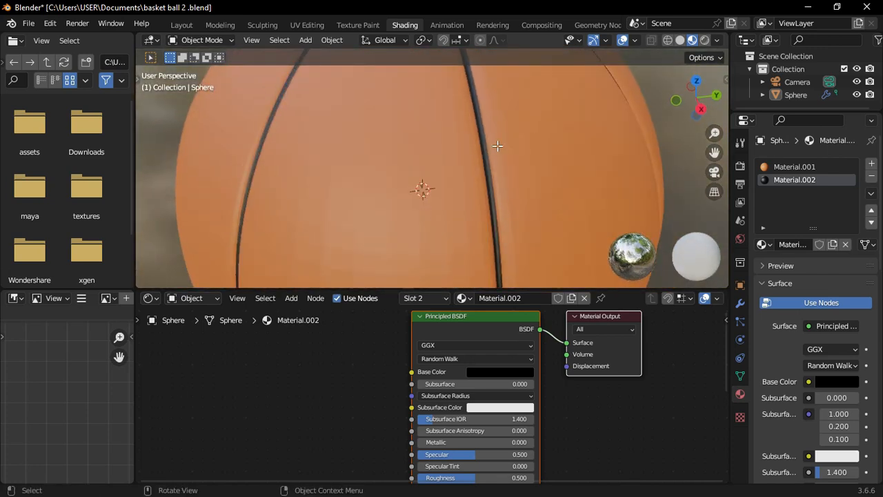
key("Tab")
left_click(695, 40)
key("s")
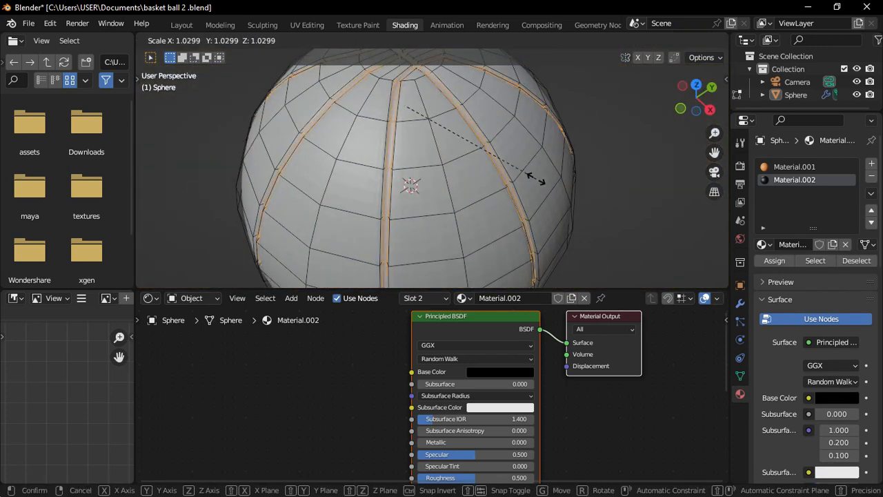
key("Escape")
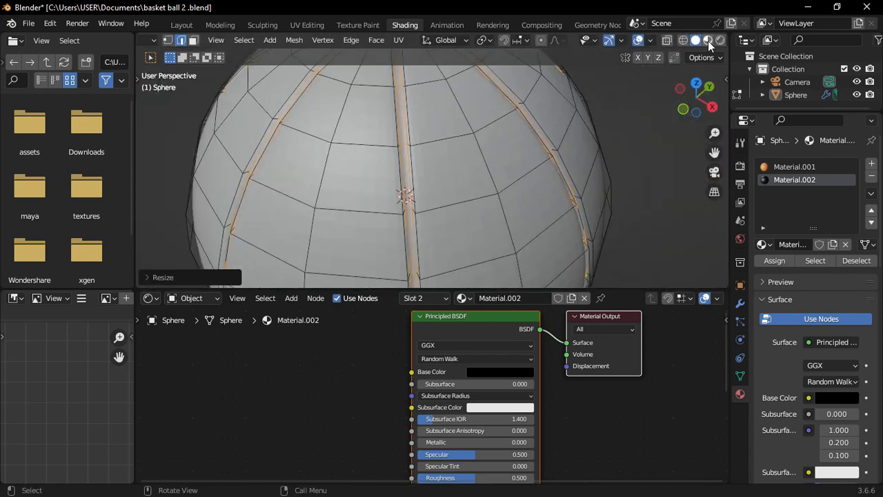
left_click(710, 40)
key("Tab")
Fine-tune the scale of the groove strips once more in material preview
middle_click_drag(435, 146, 477, 206)
key("Tab")
key("s")
left_click(494, 194)
key("Tab")
key("Tab")
key("Tab")
Select the ball, apply Shade Smooth to it, and deselect it
middle_click_drag(608, 151, 427, 139)
scroll(397, 216, "up", 2)
scroll(397, 216, "up", 1)
left_click(427, 138)
right_click(427, 138)
left_click(432, 141)
right_click(469, 125)
left_click(468, 125)
left_click(597, 117)
middle_click_drag(536, 198, 569, 85)
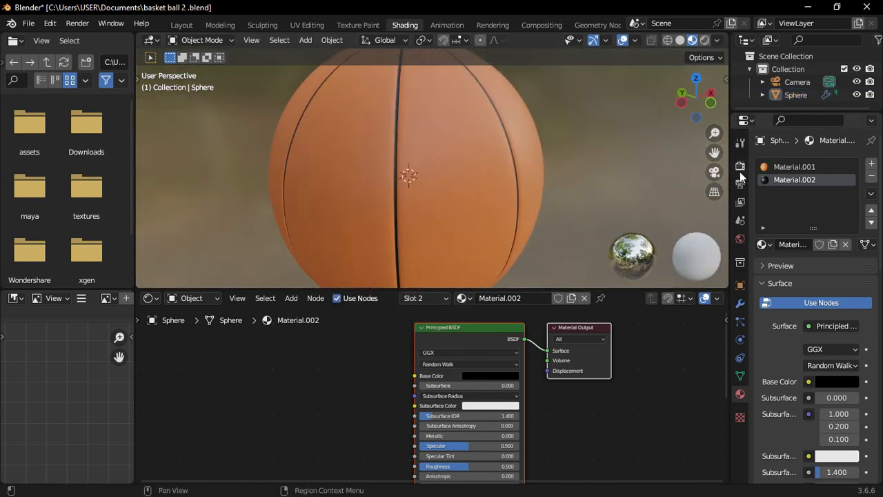
Add a Voronoi Texture node to the orange Material.001, placed before the Principled BSDF
left_click(805, 166)
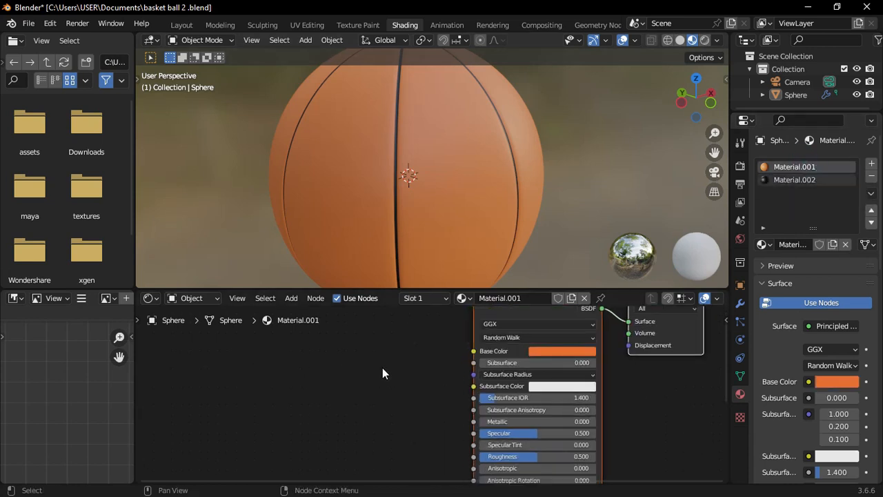
key("shift+a")
type("vor")
left_click(426, 363)
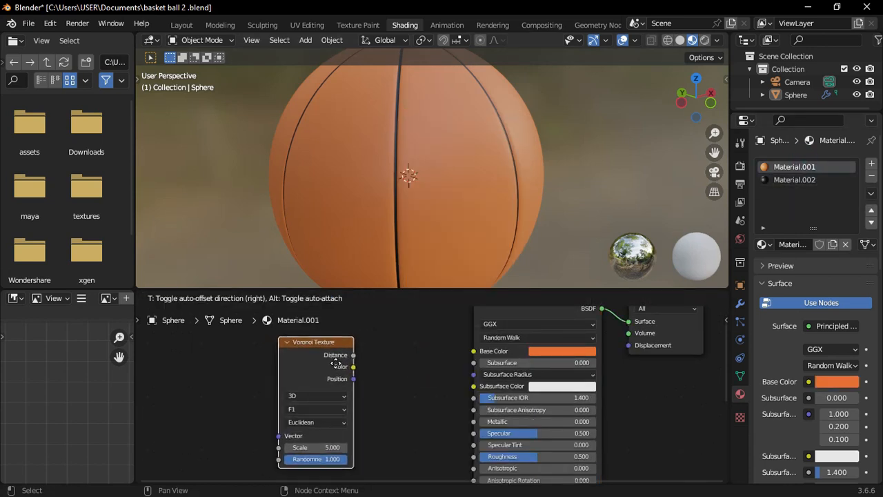
left_click(335, 363)
scroll(379, 368, "up", 1)
middle_click_drag(380, 368, 390, 378)
scroll(391, 378, "down", 1)
scroll(466, 232, "down", 1)
scroll(466, 237, "down", 2)
scroll(424, 354, "up", 1)
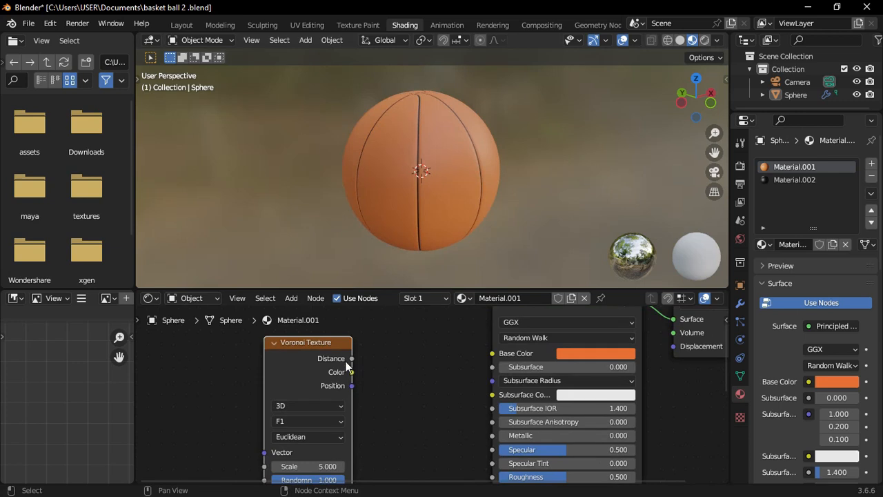
Connect the Voronoi Texture's Color output to Base Color and set its feature type to Smooth F1
left_click_drag(351, 371, 492, 354)
middle_click_drag(449, 163, 473, 186)
scroll(369, 395, "up", 1)
middle_click_drag(369, 396, 436, 307)
middle_click_drag(428, 416, 424, 456)
left_click(386, 366)
left_click(398, 413)
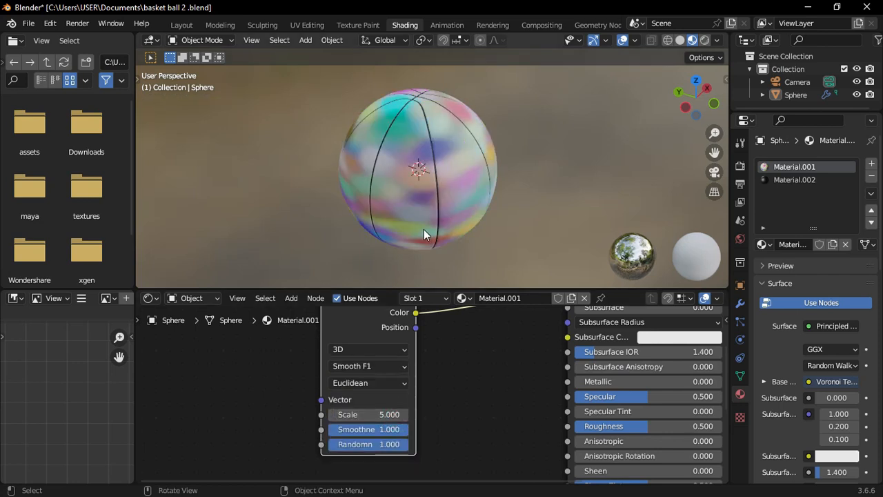
scroll(434, 202, "up", 4)
scroll(464, 225, "down", 4)
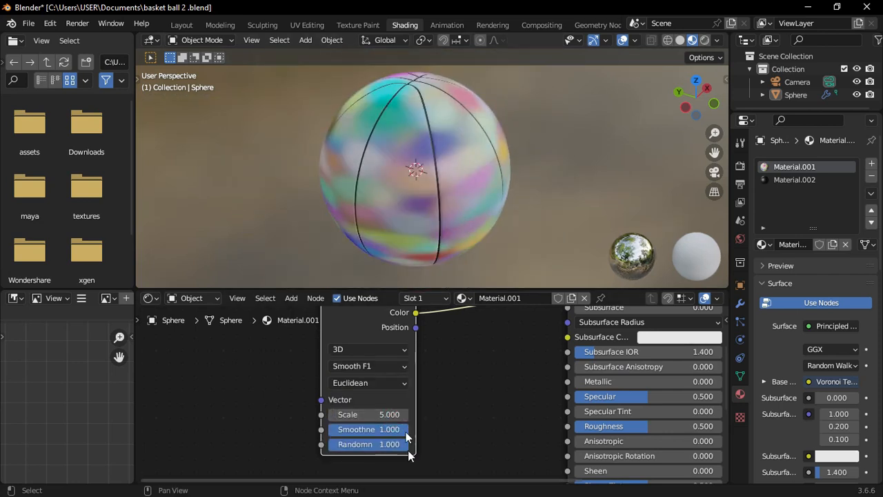
scroll(414, 414, "down", 4)
scroll(346, 378, "down", 1)
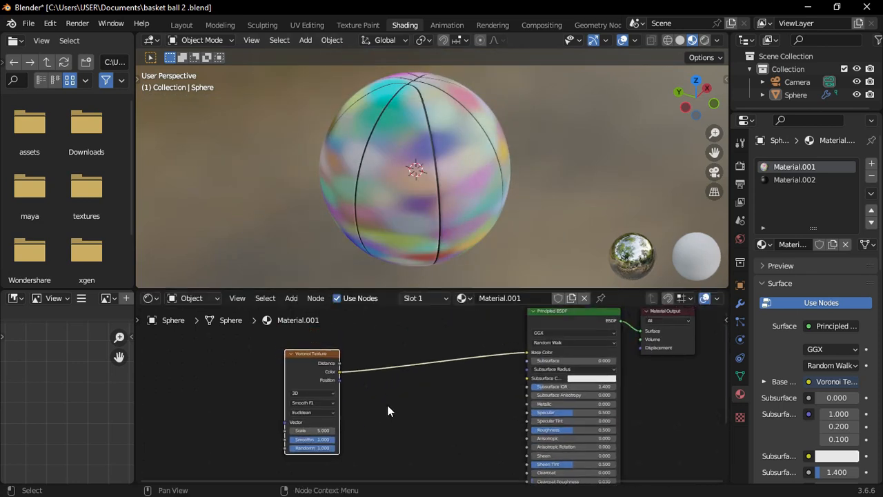
Add a Texture Coordinate node in front of the Voronoi Texture
key("shift+a")
left_click(375, 342)
type("t")
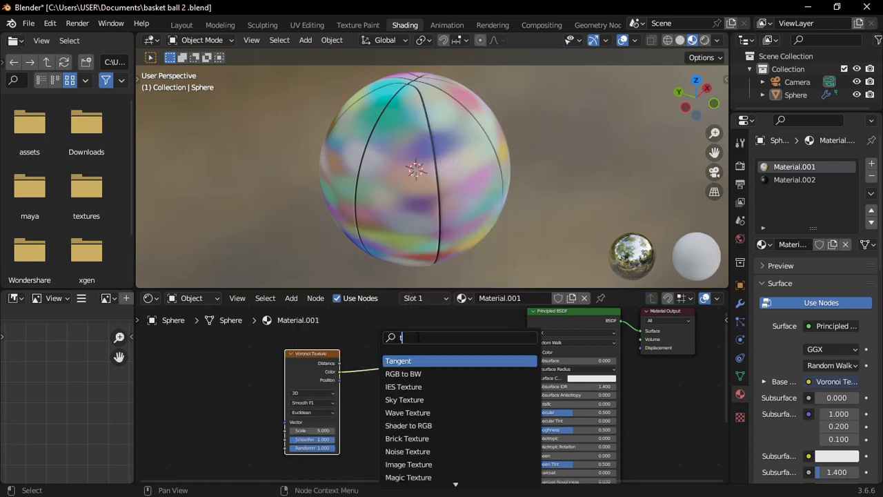
key("BackSpace")
type("co")
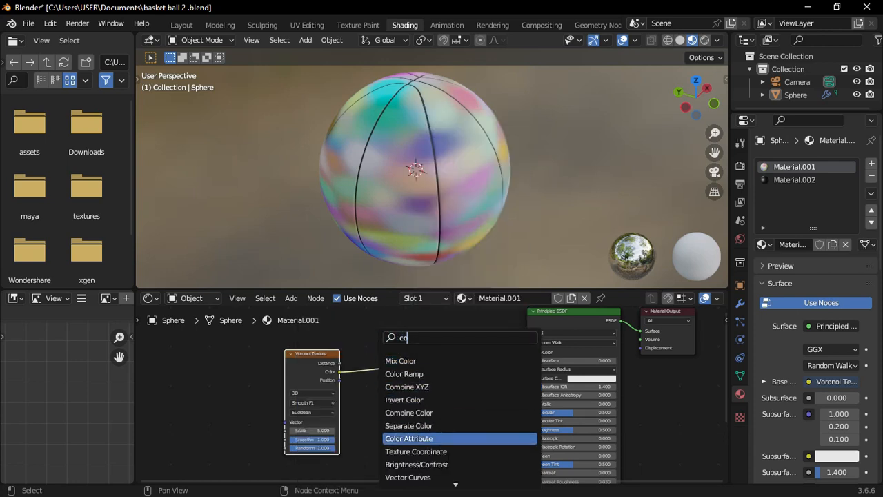
left_click(452, 453)
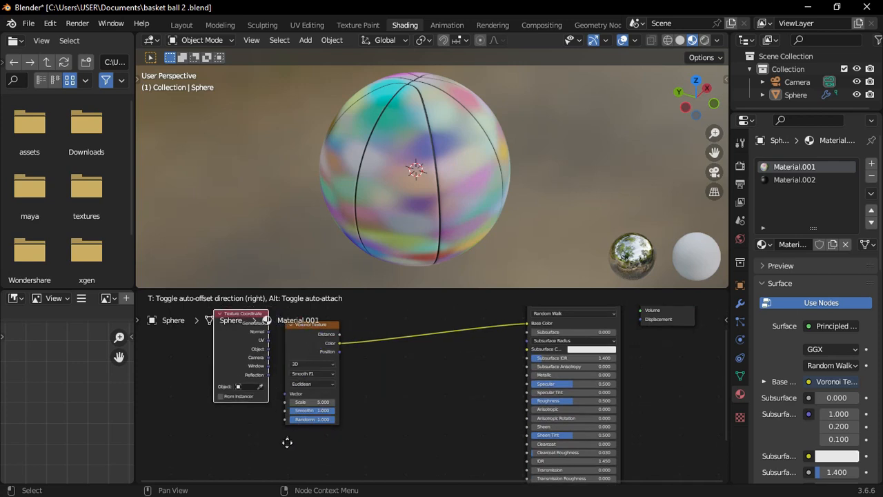
left_click(262, 450)
Space the two nodes apart and connect the Texture Coordinate's Generated output to the Voronoi Texture's Vector input
middle_click_drag(298, 382, 354, 398)
scroll(355, 397, "up", 1)
middle_click_drag(320, 369, 378, 384)
left_click_drag(385, 347, 396, 348)
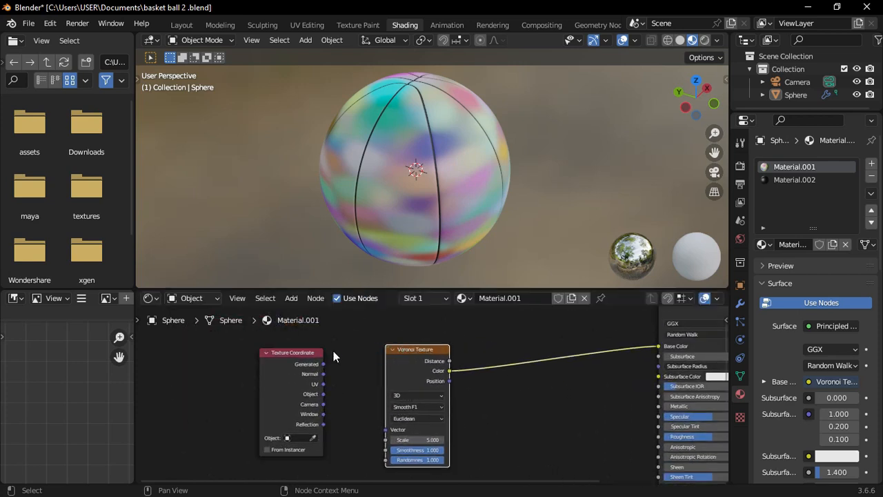
scroll(330, 380, "up", 1)
scroll(331, 384, "up", 1)
middle_click_drag(331, 385, 360, 386)
left_click_drag(332, 355, 416, 445)
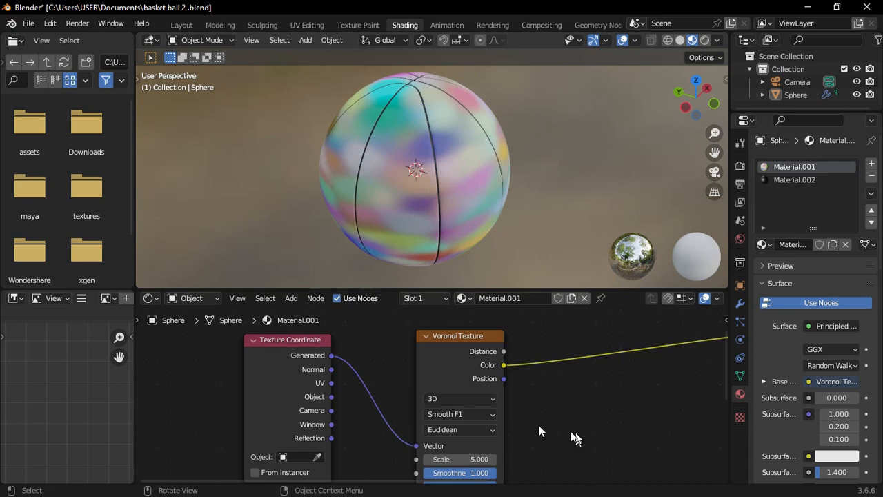
Make room and insert a Mapping node between the Texture Coordinate and Voronoi Texture nodes
middle_click_drag(576, 440, 454, 363)
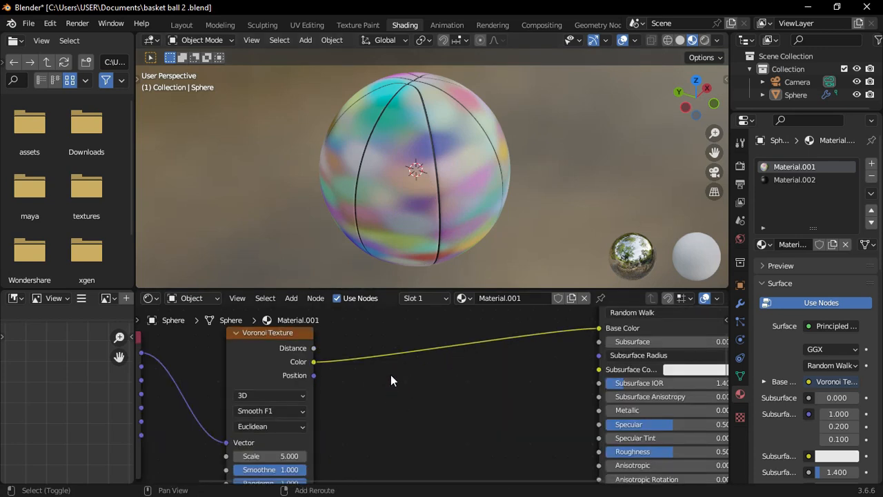
left_click_drag(269, 342, 371, 345)
scroll(297, 359, "down", 3)
middle_click_drag(272, 362, 327, 361)
key("shift+a")
type("ma")
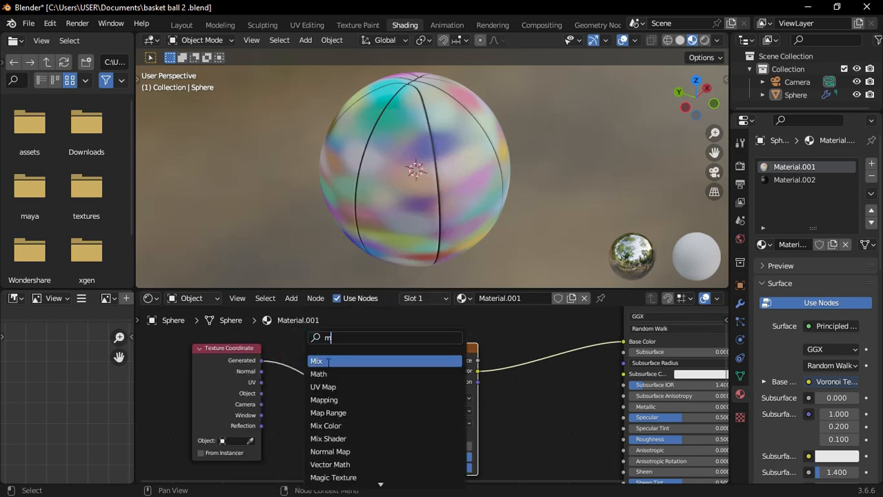
left_click(350, 386)
left_click(390, 391)
Set the Mapping node's X, Y and Z scale to 50
scroll(390, 391, "up", 4)
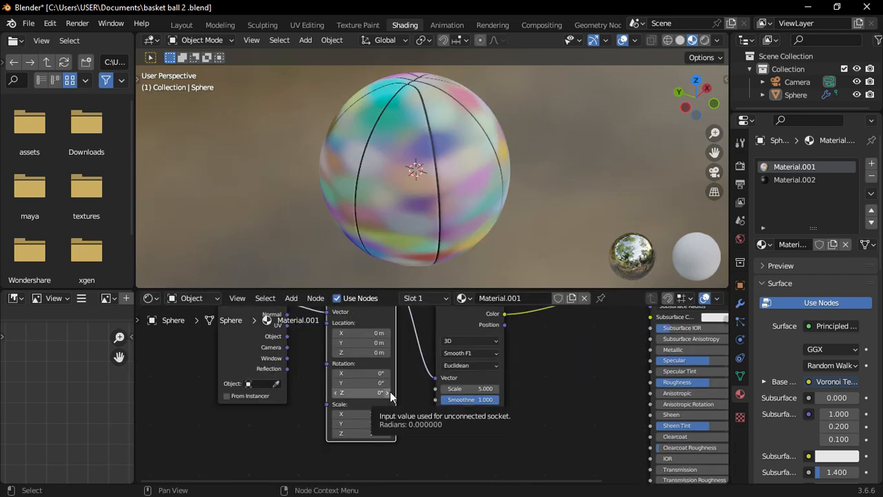
scroll(385, 200, "up", 3)
middle_click_drag(365, 418, 418, 388)
scroll(418, 388, "down", 3)
left_click(384, 405)
type("50")
left_click(384, 418)
type("50")
key("Return")
left_click(384, 429)
type("50")
key("Return")
scroll(386, 202, "up", 4)
scroll(392, 242, "down", 6)
Set the Mapping node's X, Y and Z scale to 70
middle_click_drag(392, 138, 470, 176)
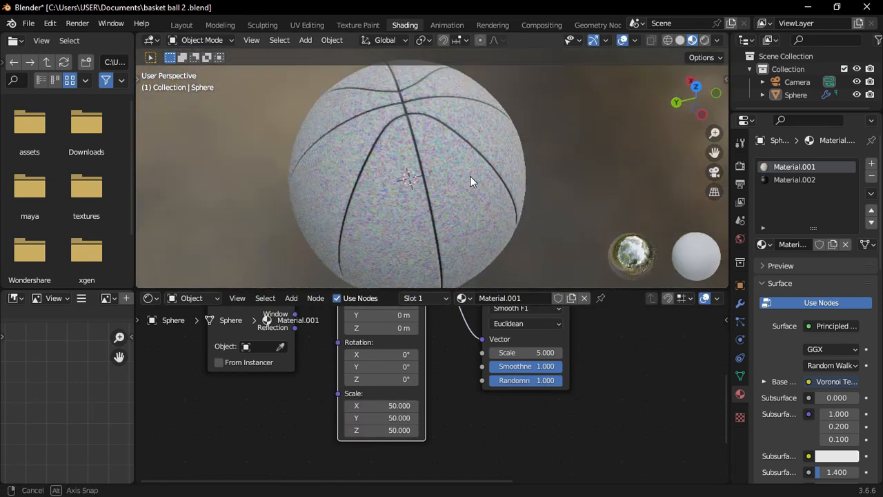
scroll(407, 396, "up", 2)
left_click(386, 405)
type("70")
key("Return")
left_click(383, 424)
type("70")
left_click(379, 440)
type("70")
key("Return")
scroll(435, 207, "up", 3)
scroll(438, 363, "down", 4)
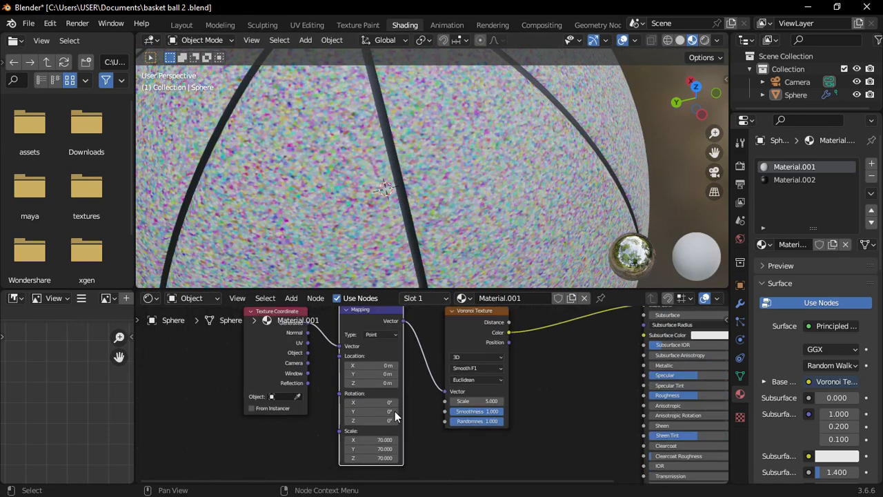
Move the texture nodes away from the shader and insert a Color Ramp between the Voronoi Texture and Base Color
scroll(431, 400, "down", 1)
left_click_drag(502, 327, 331, 400)
left_click_drag(390, 345, 301, 347)
scroll(433, 324, "up", 2)
key("shift+a")
left_click(433, 346)
type("col")
left_click(478, 373)
left_click(476, 376)
scroll(476, 376, "up", 3)
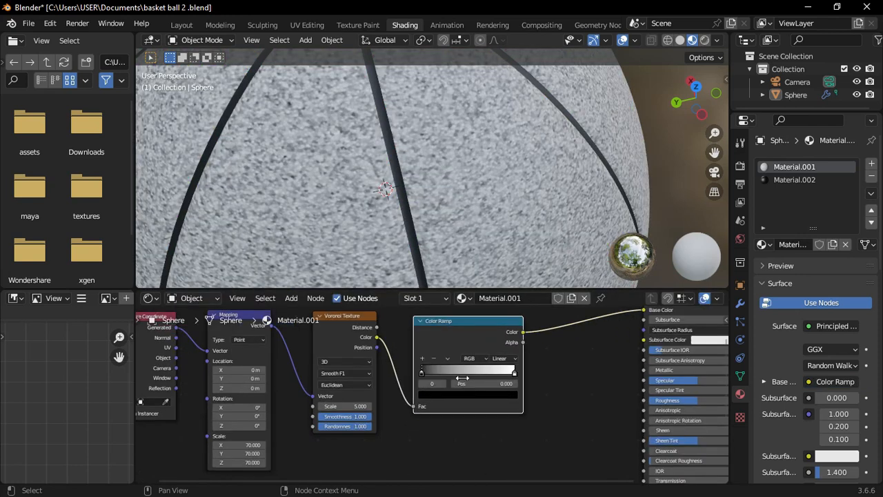
Add four colour stops to the Color Ramp, clustered toward its dark end, with the last one at position 0.177
middle_click_drag(463, 319, 374, 423)
left_click(373, 395)
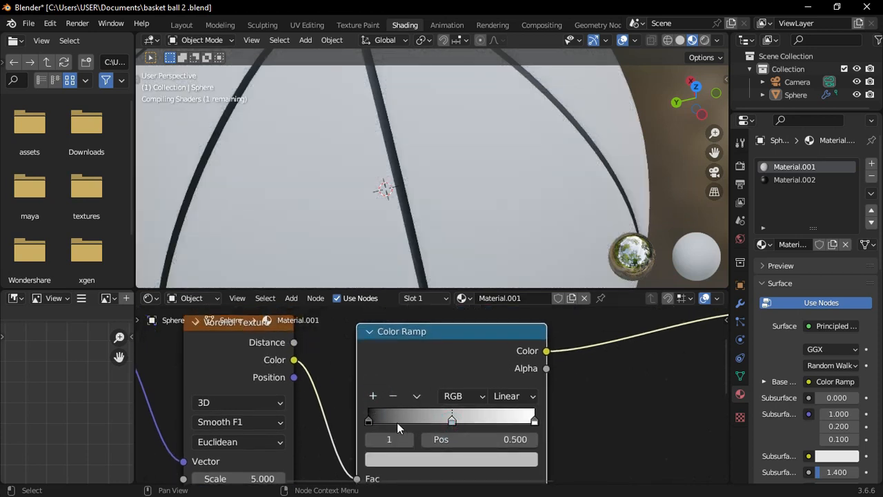
left_click_drag(444, 422, 373, 423)
left_click(382, 418, "ctrl")
left_click(373, 396)
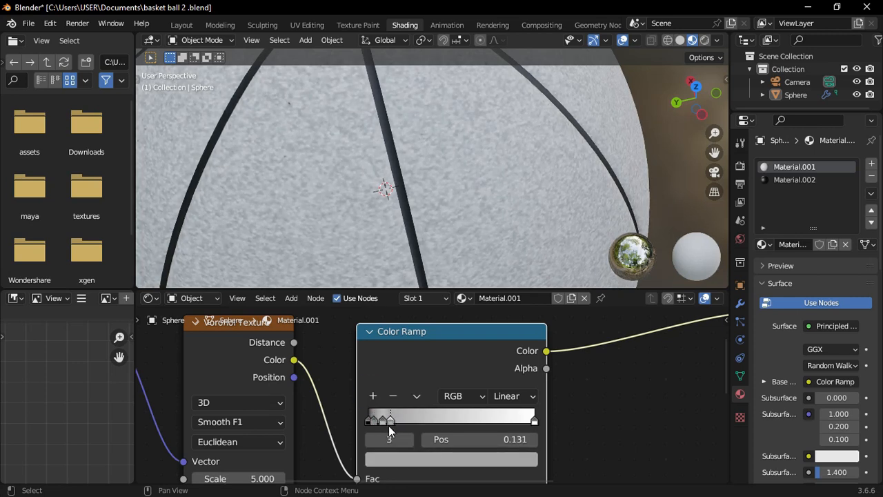
left_click_drag(392, 421, 388, 423)
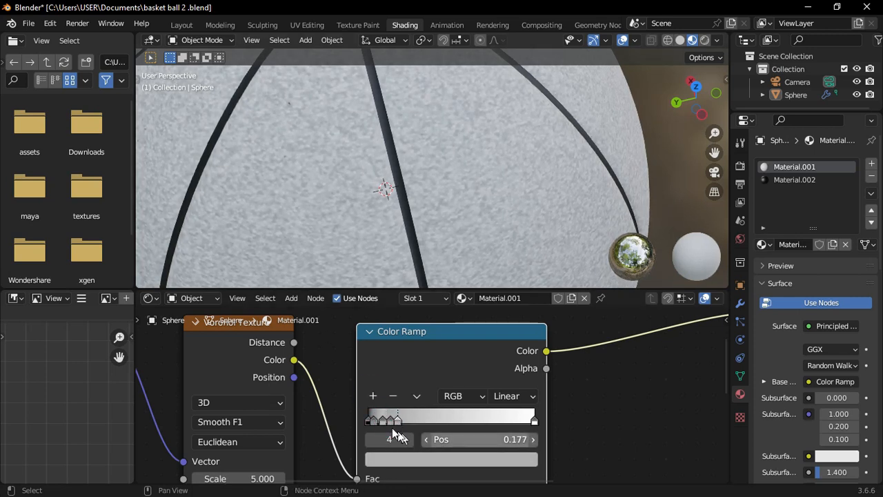
Duplicate the Color Ramp, insert the copy between the first ramp and Base Color, and reset it to its default stops
scroll(516, 358, "down", 4)
key("shift+d")
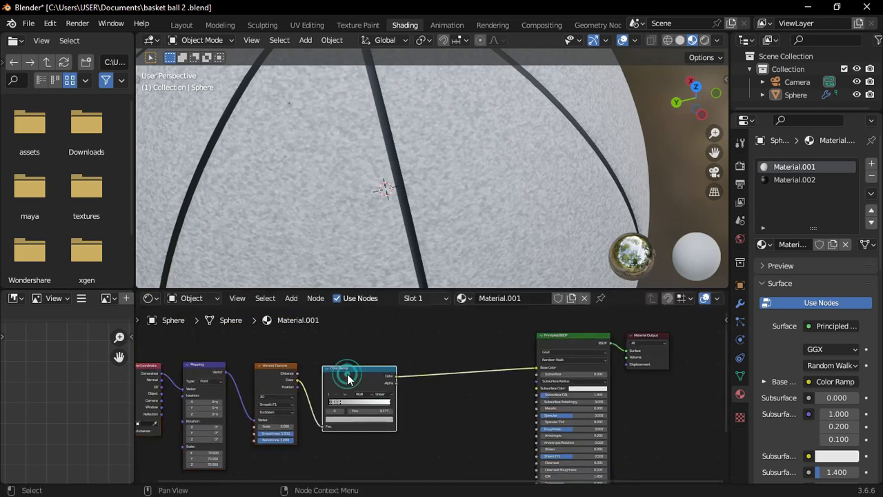
left_click(422, 429)
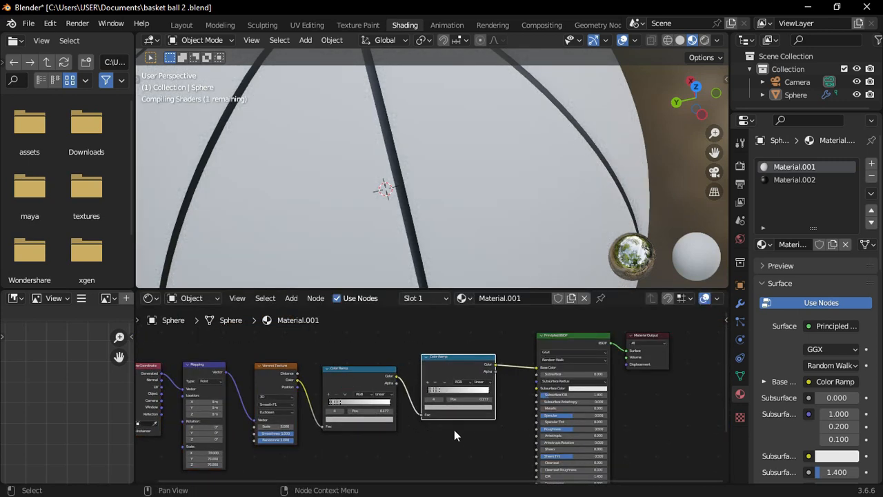
scroll(495, 387, "up", 4)
left_click(405, 387)
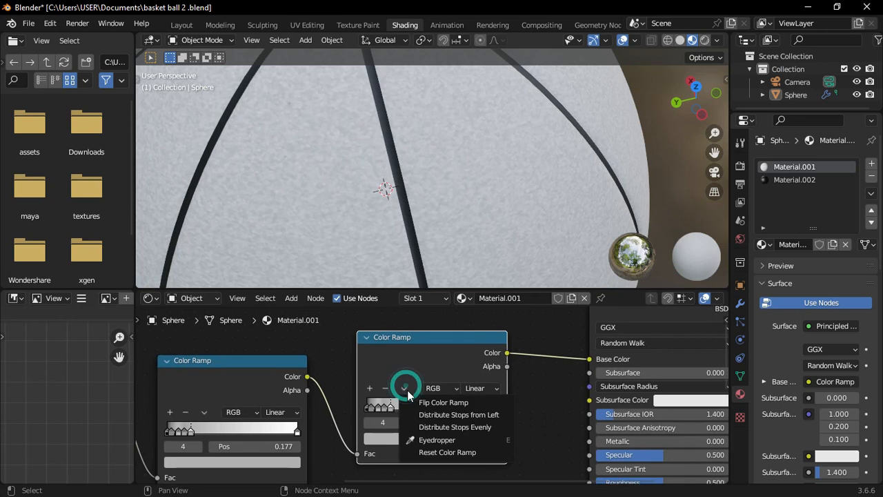
left_click(466, 453)
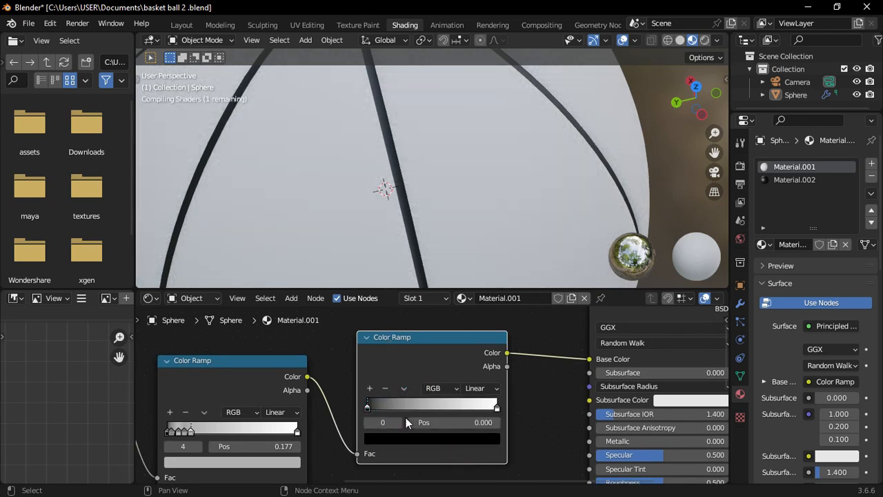
Set both colour stops of the second Color Ramp to a bright, saturated orange
left_click(447, 438)
left_click_drag(471, 349, 471, 267)
left_click_drag(416, 307, 404, 342)
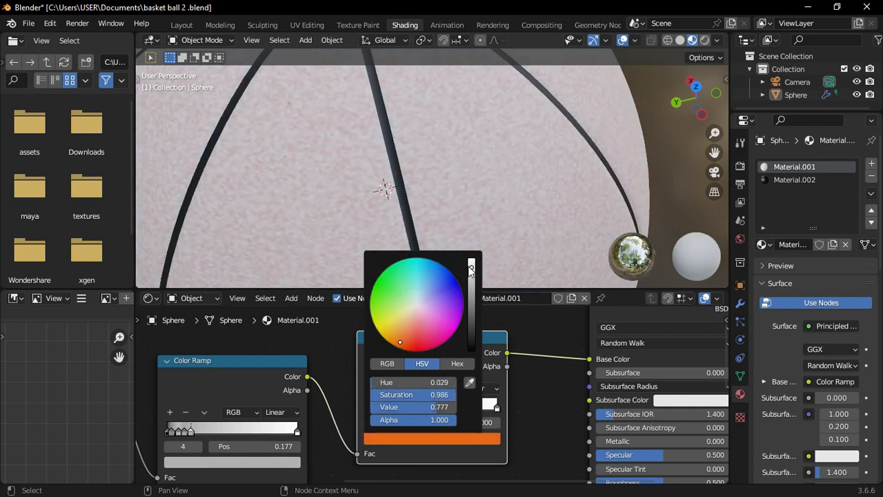
left_click_drag(473, 267, 473, 258)
left_click_drag(400, 344, 400, 342)
left_click(496, 407)
left_click(492, 438)
Examine the orange ball from several angles and distances, along with its node chain
scroll(415, 184, "down", 3)
middle_click_drag(414, 184, 463, 193)
scroll(463, 194, "down", 5)
middle_click_drag(372, 189, 445, 221)
scroll(447, 180, "up", 3)
scroll(448, 180, "up", 2)
middle_click_drag(455, 156, 464, 131)
scroll(464, 169, "down", 1)
scroll(524, 336, "down", 3)
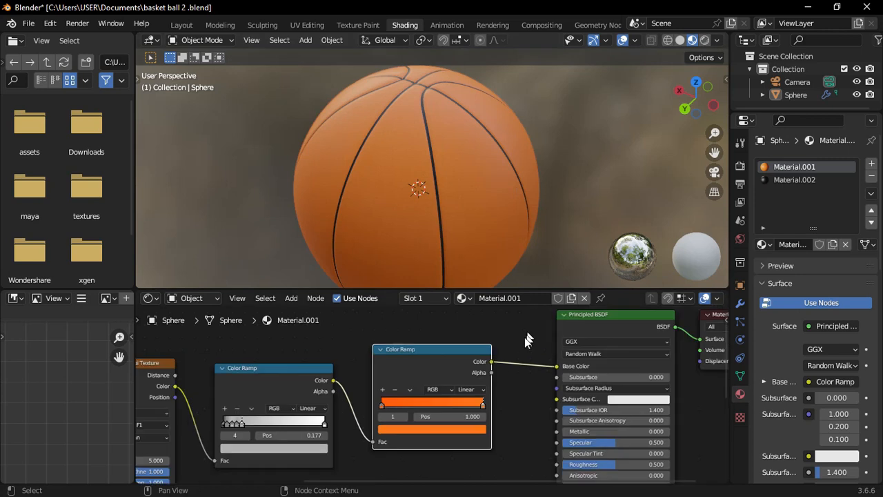
scroll(496, 359, "down", 2)
scroll(413, 386, "up", 2)
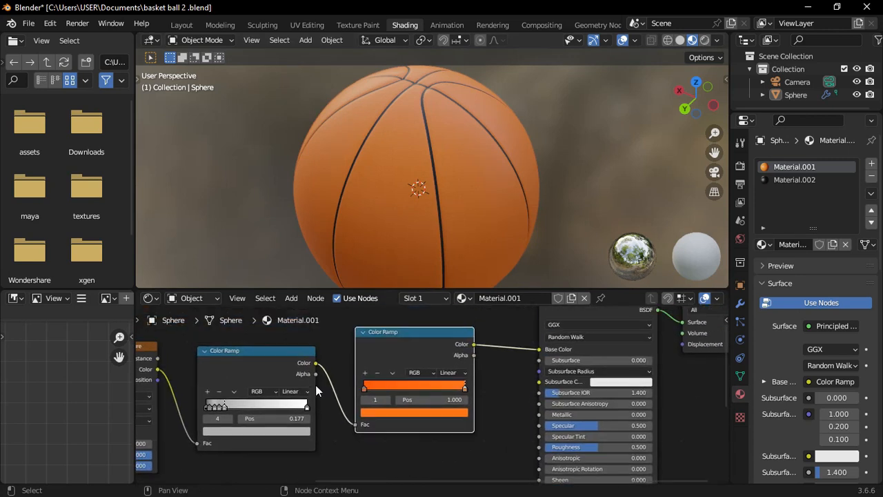
Connect the first Color Ramp's Color output to the Principled BSDF's Roughness and inspect the ball's surface
left_click_drag(316, 365, 538, 399)
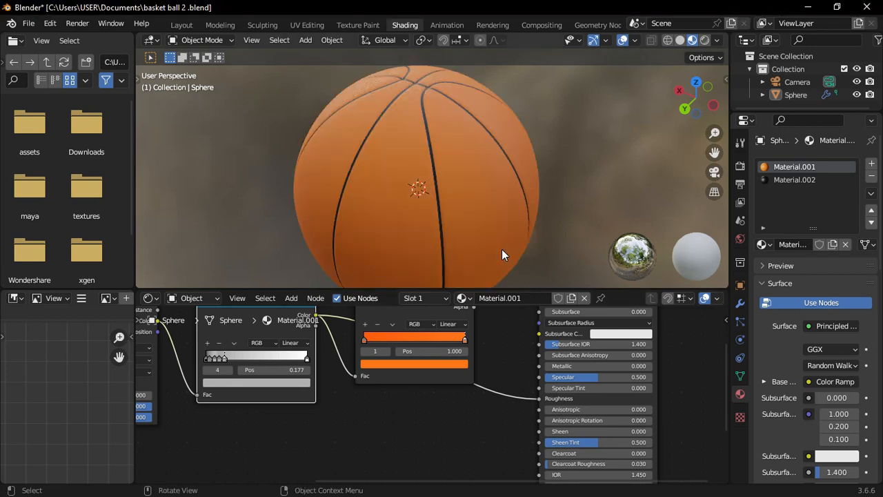
scroll(325, 131, "up", 6)
scroll(345, 183, "down", 4)
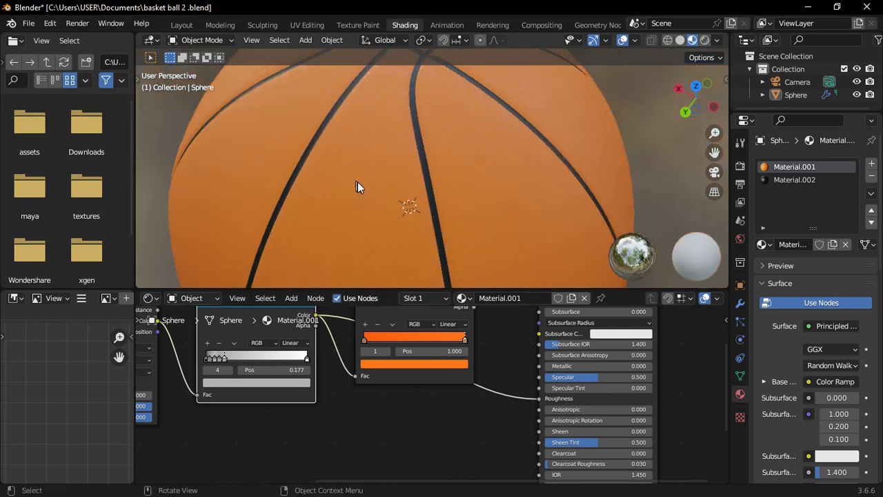
scroll(386, 178, "up", 2)
middle_click_drag(408, 169, 365, 234)
scroll(387, 194, "down", 4)
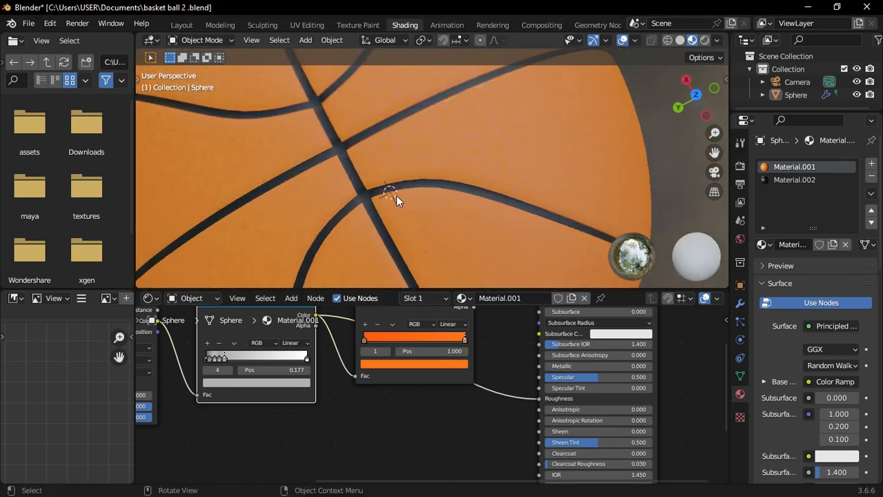
scroll(461, 426, "down", 2)
Add a Bump node and connect its Normal output to the Principled BSDF's Normal input
key("shift+a")
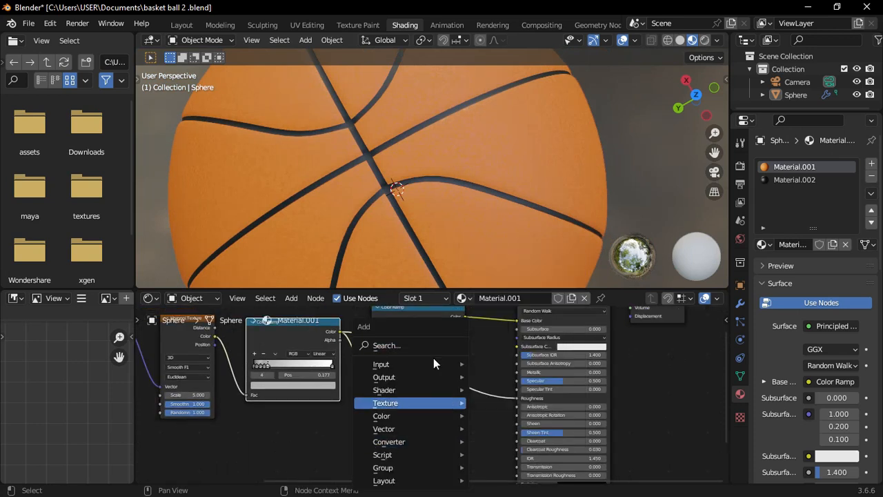
left_click(427, 338)
type("n")
key("BackSpace")
type("bu")
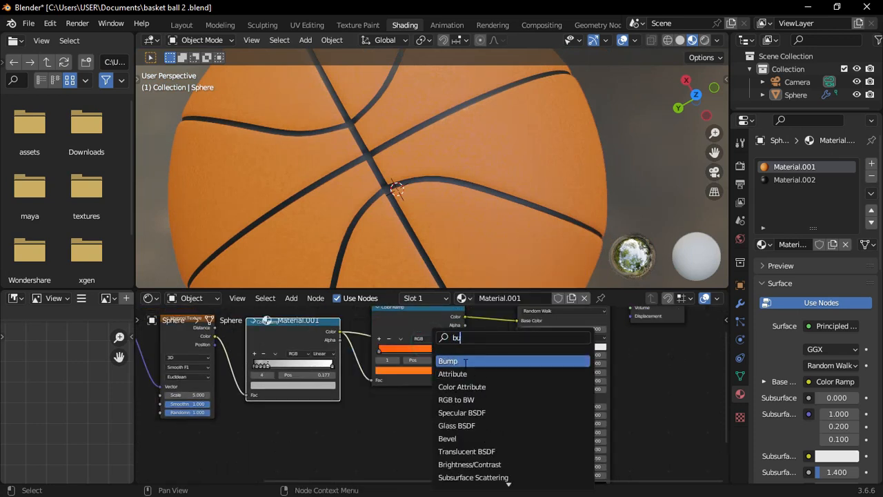
left_click(441, 361)
left_click(443, 463)
scroll(483, 407, "up", 3)
left_click_drag(517, 376, 601, 442)
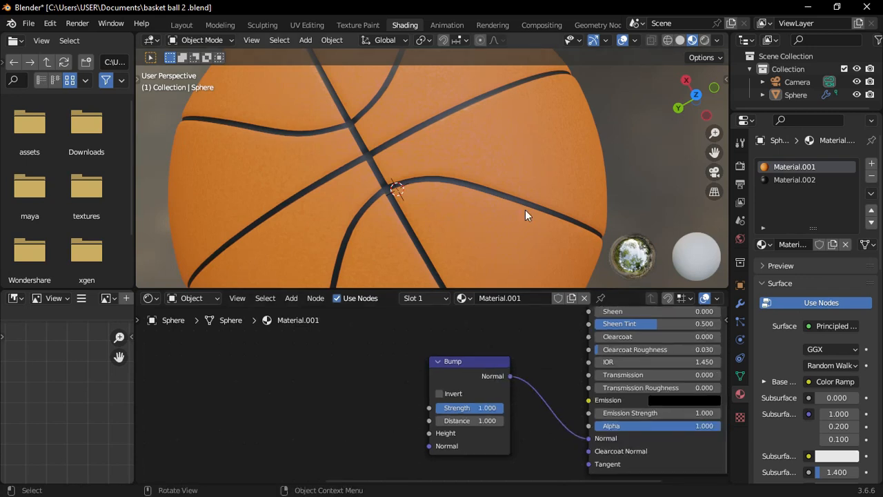
Connect the first Color Ramp's Color output to the Bump node's Height and inspect the ball's relief
middle_click_drag(525, 209, 553, 161)
scroll(424, 375, "down", 2)
middle_click_drag(425, 375, 442, 418)
left_click_drag(373, 316, 421, 403)
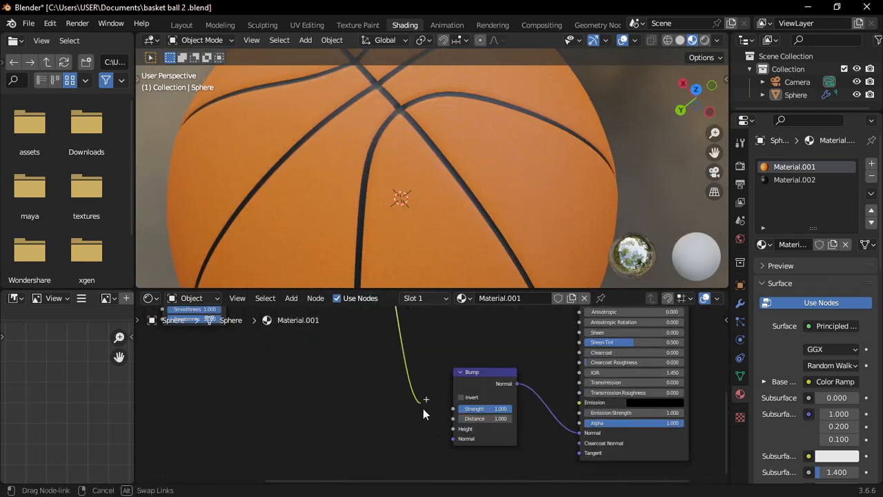
left_click_drag(448, 431, 451, 429)
scroll(461, 181, "down", 2)
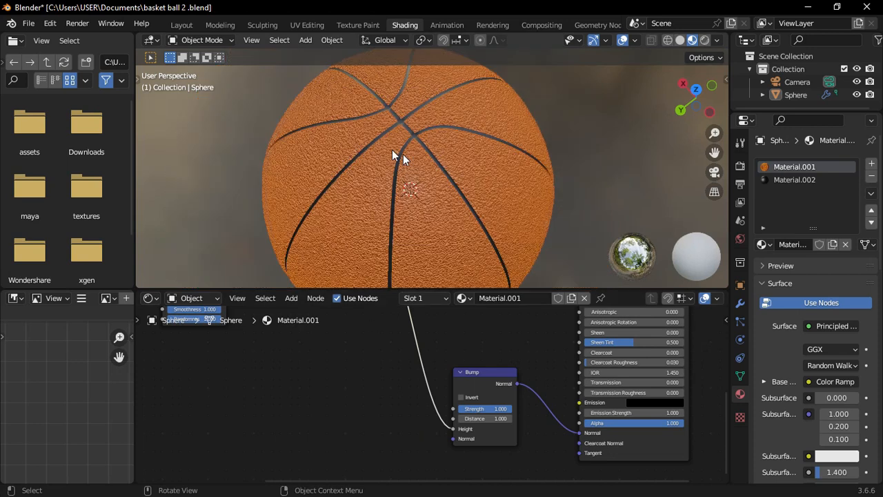
middle_click_drag(396, 158, 358, 142)
Set the Bump node's Strength to 0.06
scroll(358, 142, "up", 2)
scroll(498, 418, "up", 3)
scroll(526, 391, "up", 2)
left_click_drag(526, 386, 448, 382)
left_click(461, 383)
type("0.0")
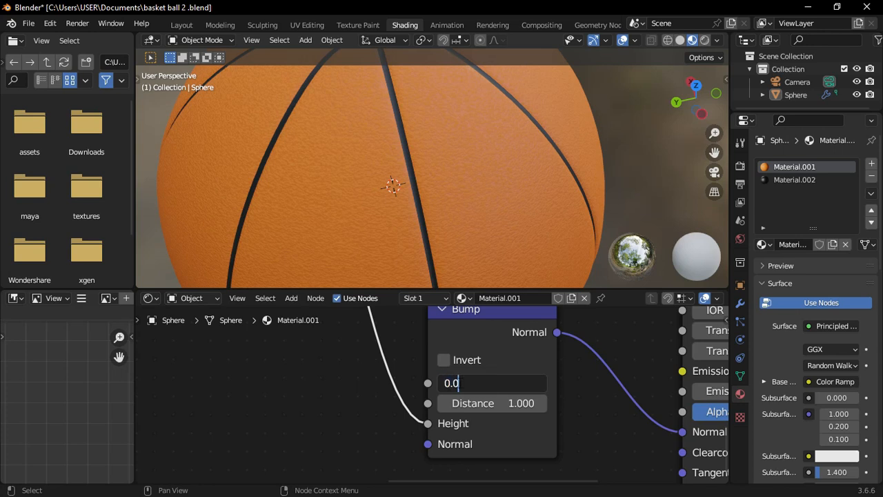
type("6")
key("Return")
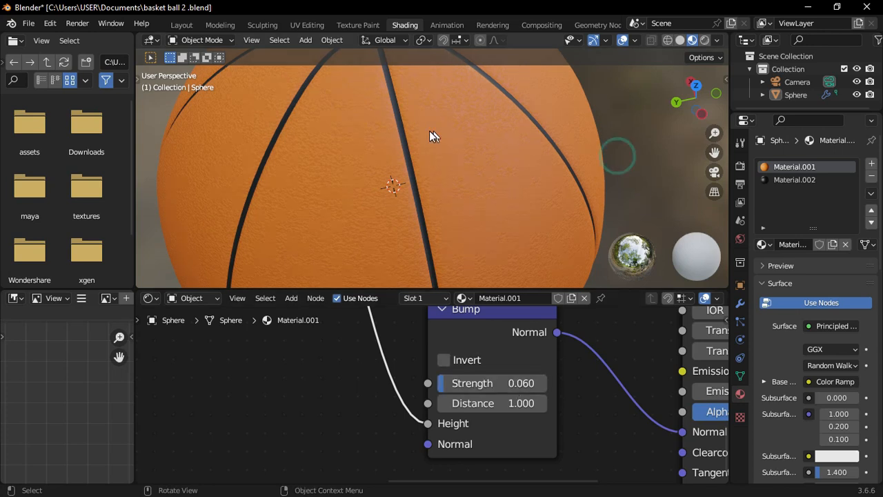
Review the ball and the complete material node tree in a maximized node editor, and restore the normal layout
scroll(433, 131, "down", 3)
scroll(390, 454, "down", 2)
scroll(391, 454, "down", 3)
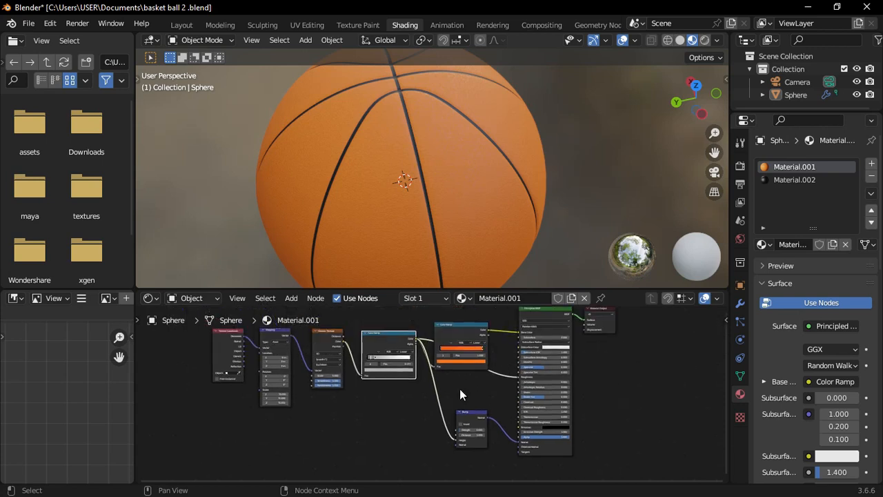
key("ctrl+space")
scroll(426, 345, "down", 1)
middle_click_drag(426, 345, 437, 350)
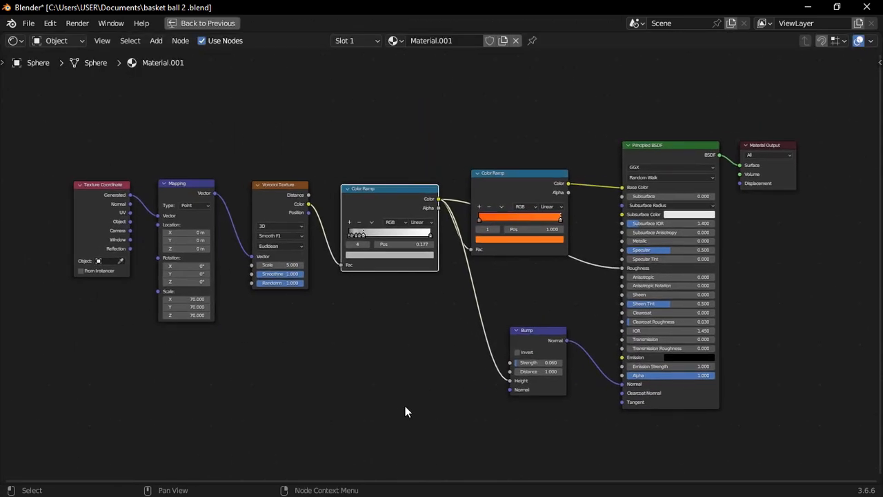
key("ctrl+space")
scroll(501, 150, "down", 4)
Show the ball in rendered shading in the Layout workspace and save the file
left_click(182, 25)
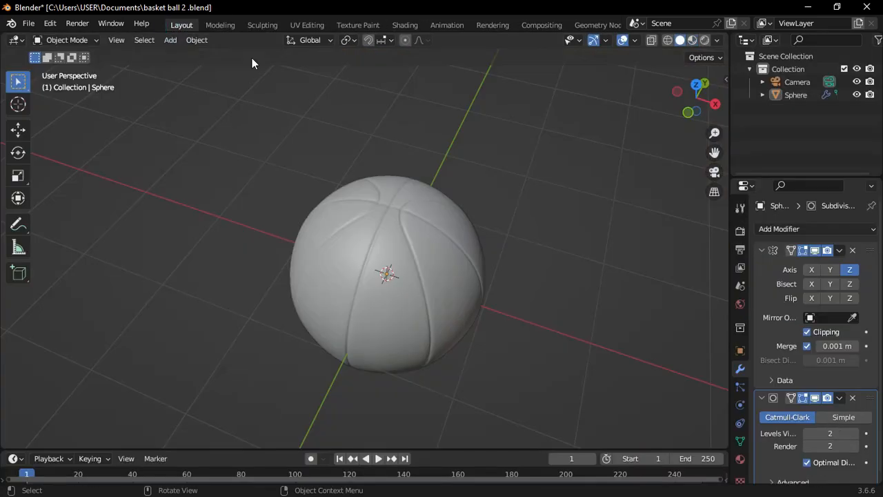
left_click(692, 40)
left_click(705, 40)
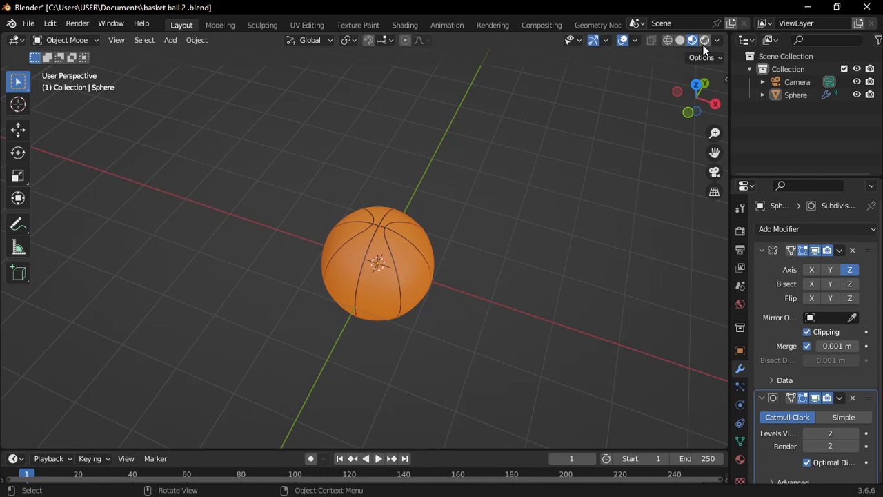
key("ctrl+s")
Move the ball up about 1 m along Z so that it rests on the ground grid
middle_click_drag(434, 320, 393, 251)
left_click(398, 247)
key("g")
key("z")
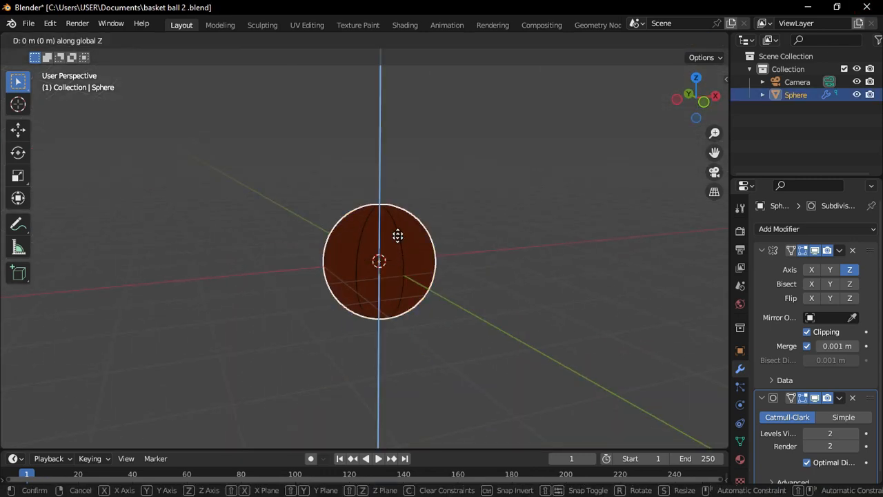
left_click(386, 189)
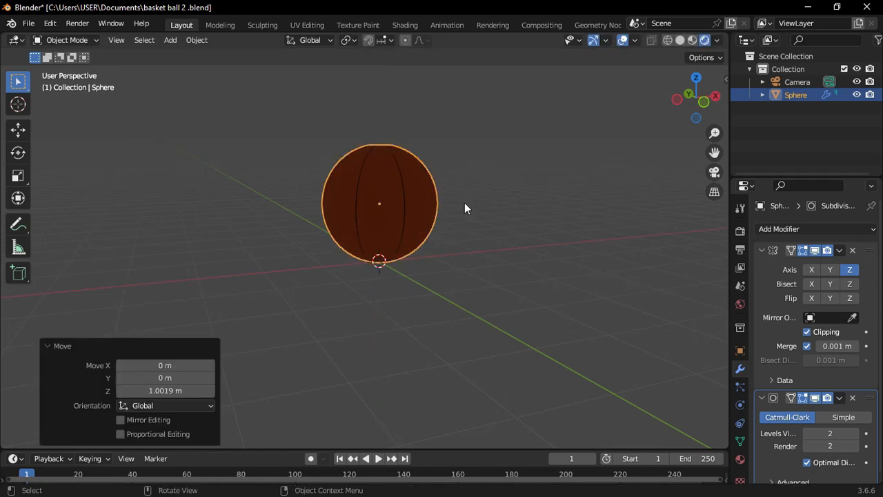
Add a plane beneath the ball, scale it up about 6.45 times, and enlarge it once more into a wide floor
scroll(453, 243, "up", 2)
middle_click_drag(456, 281, 493, 276)
key("shift+a")
mouse_move(455, 232)
left_click(575, 232)
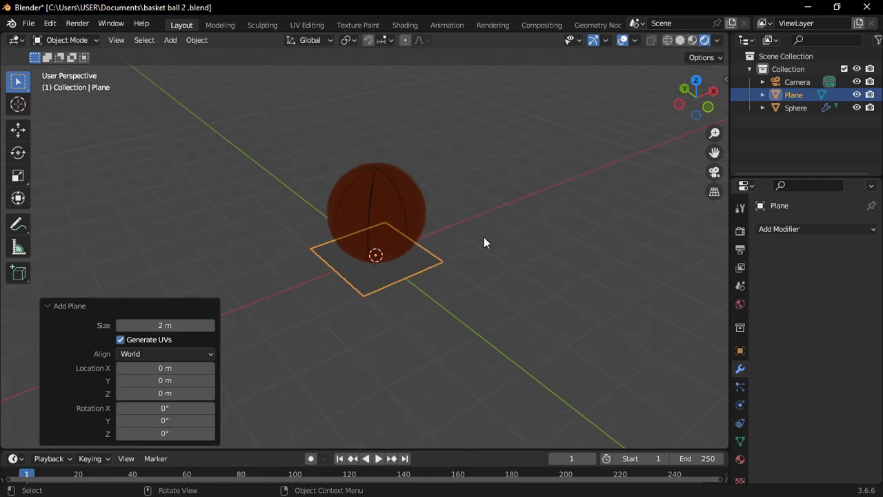
key("s")
left_click(287, 218)
middle_click_drag(286, 218, 228, 258)
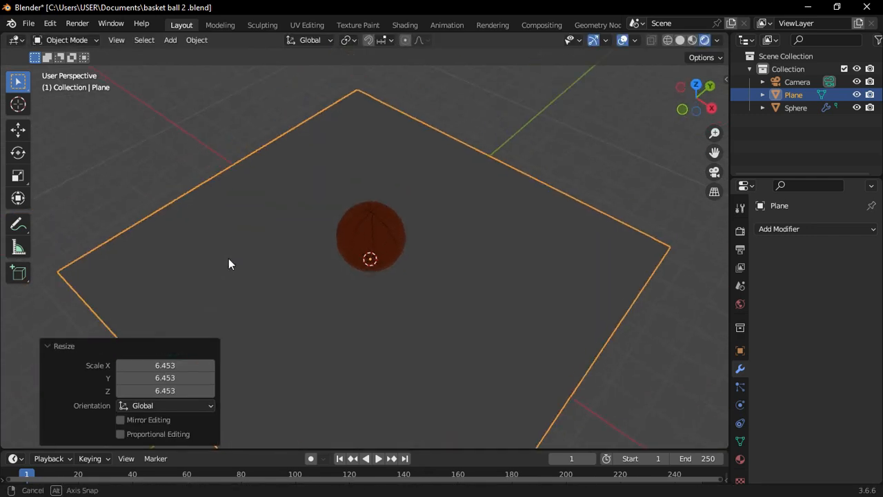
scroll(386, 248, "down", 3)
scroll(366, 242, "up", 2)
key("s")
left_click(321, 203)
Extrude one edge of the floor plane about 13.5 m straight up along Z to form a backdrop wall
key("Tab")
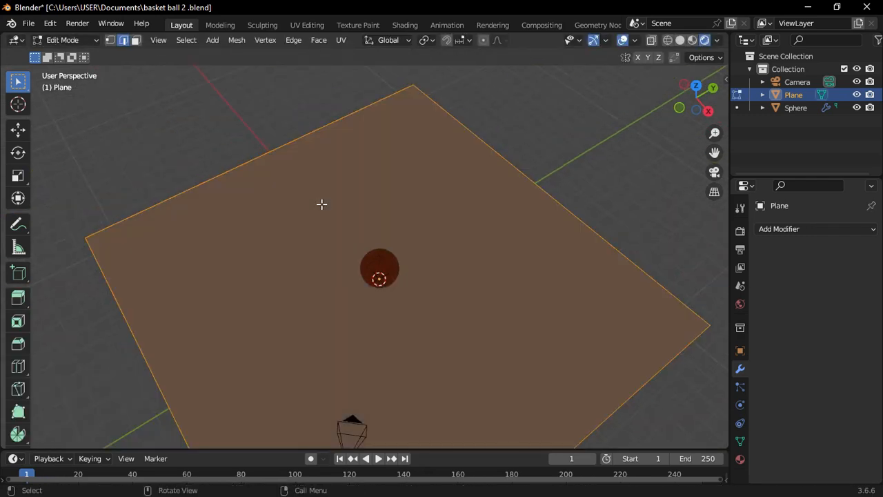
left_click(304, 146)
middle_click_drag(355, 180, 379, 184)
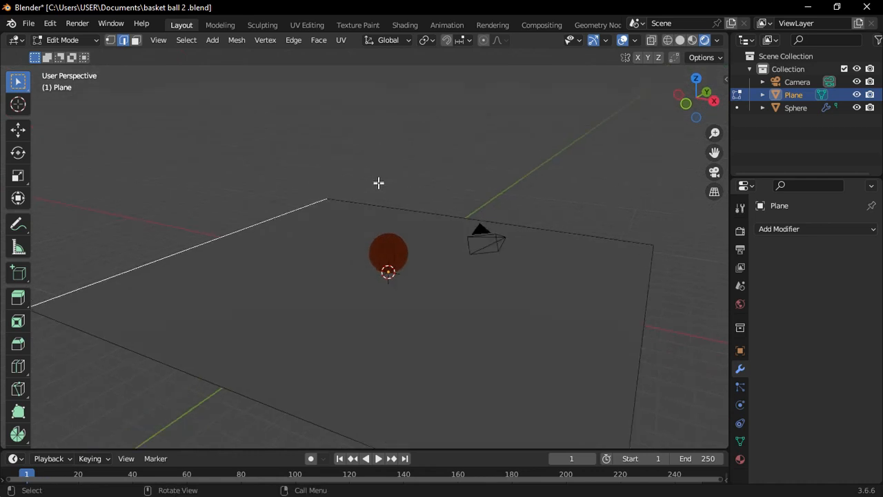
key("g")
key("z")
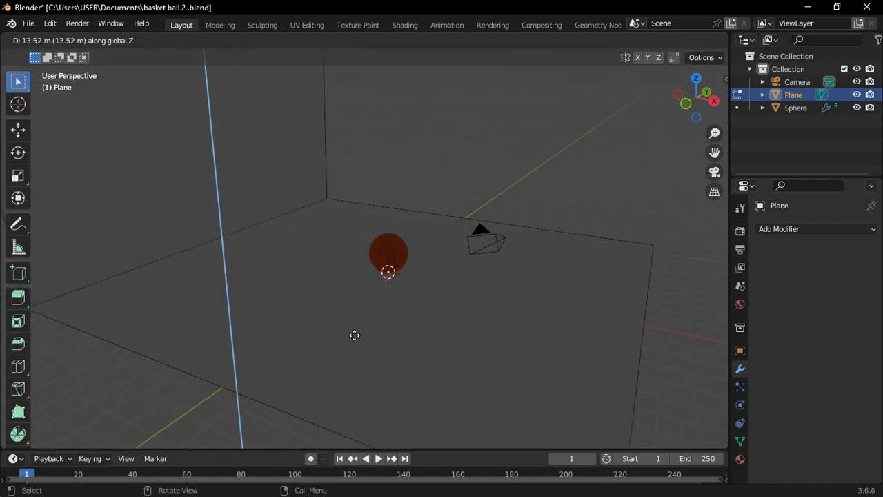
left_click(354, 337)
Bevel the edge between floor and wall into a broad curve with 7 segments, and show the scene in Material Preview shading
middle_click_drag(246, 211, 251, 251)
key("ctrl+b")
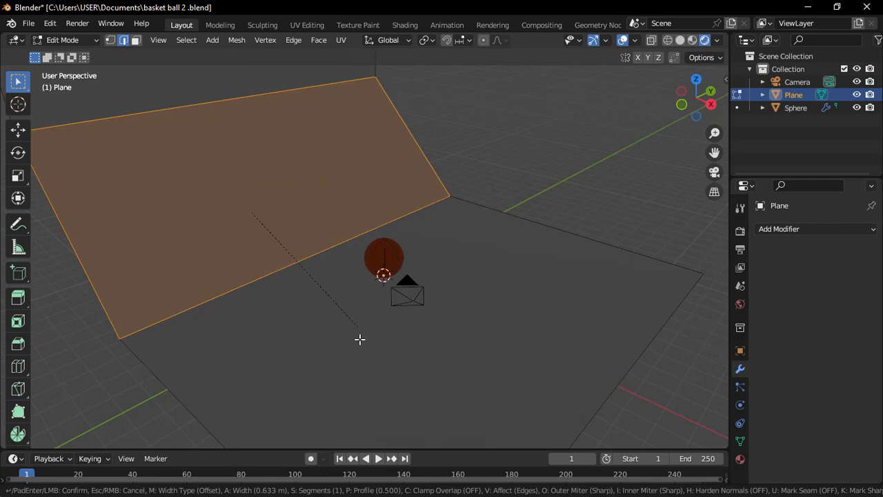
scroll(356, 339, "up", 6)
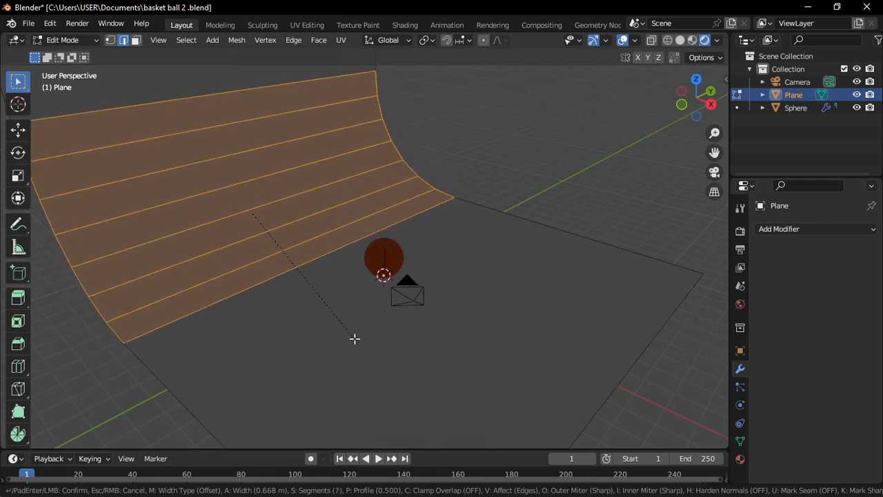
left_click(353, 337)
middle_click_drag(405, 324, 363, 305)
key("Tab")
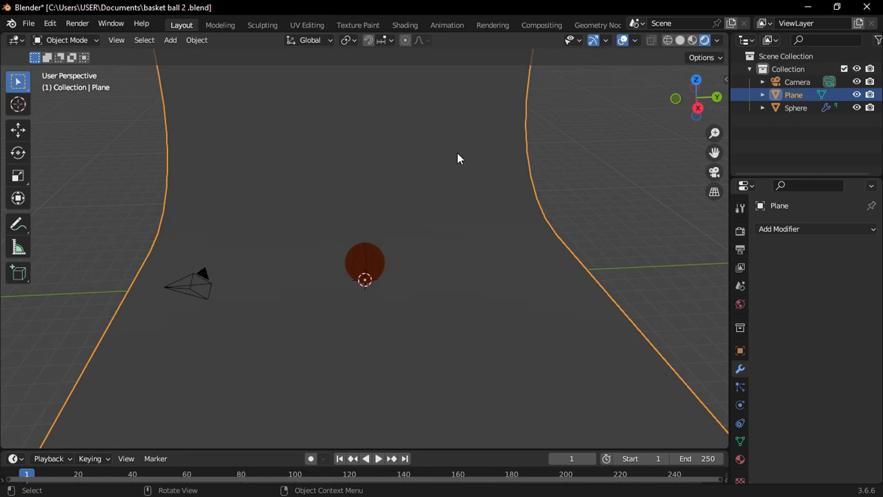
left_click(692, 40)
mouse_move(473, 144)
middle_mouse_down()
mouse_move(475, 191)
mouse_move(570, 67)
middle_mouse_up()
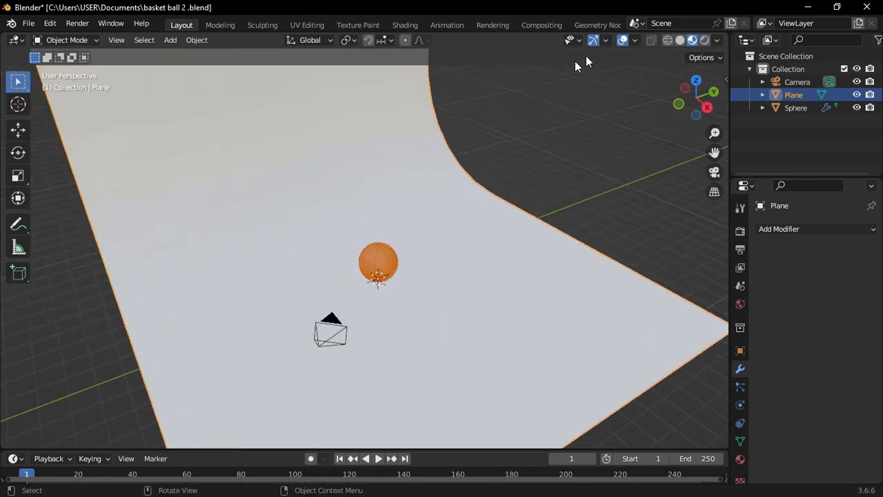
Show the scene in Solid shading and shade the curved backdrop smooth
left_click(676, 39)
right_click(383, 150)
left_click(382, 148)
Check the Emulate Numpad option in the input preferences, and align the selected camera to a close front view of the ball
middle_click_drag(383, 148, 417, 151)
scroll(378, 270, "up", 7)
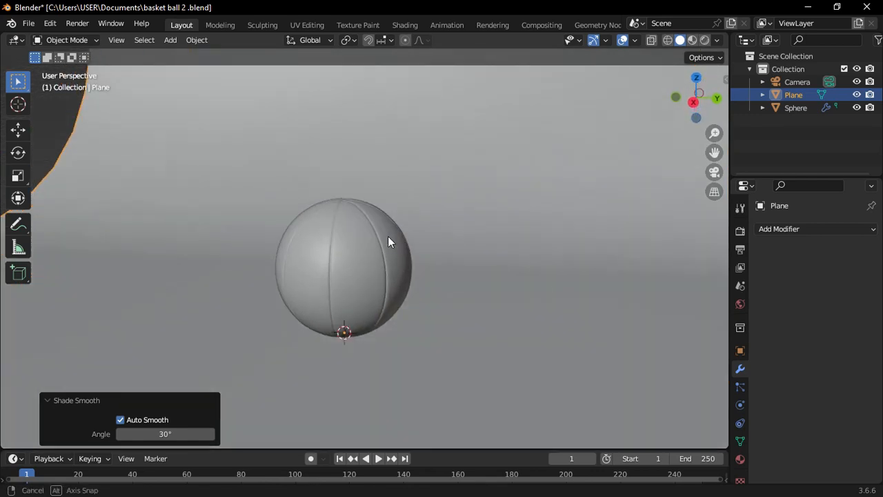
scroll(384, 301, "up", 2)
middle_click_drag(384, 301, 420, 289)
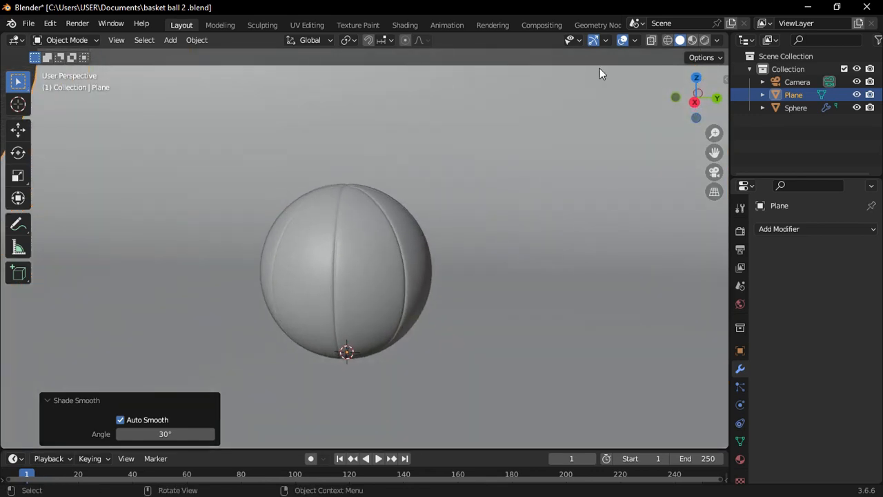
left_click(797, 81)
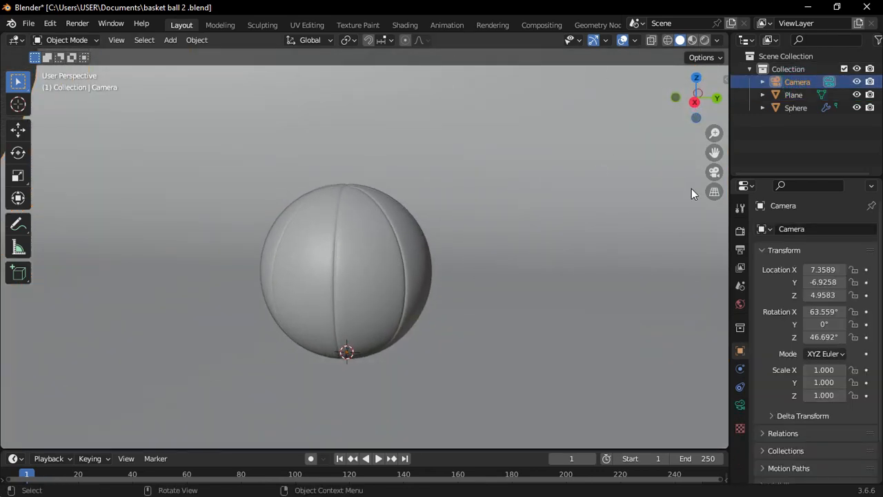
left_click(50, 22)
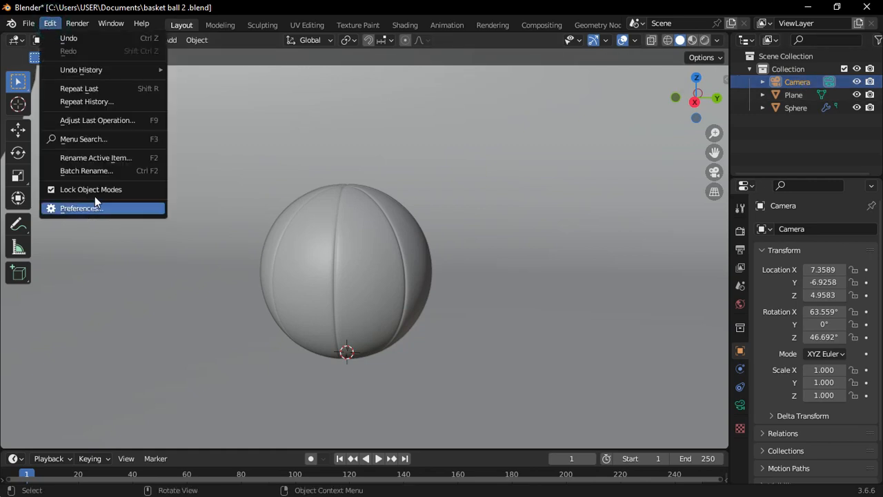
left_click(94, 211)
left_click(38, 183)
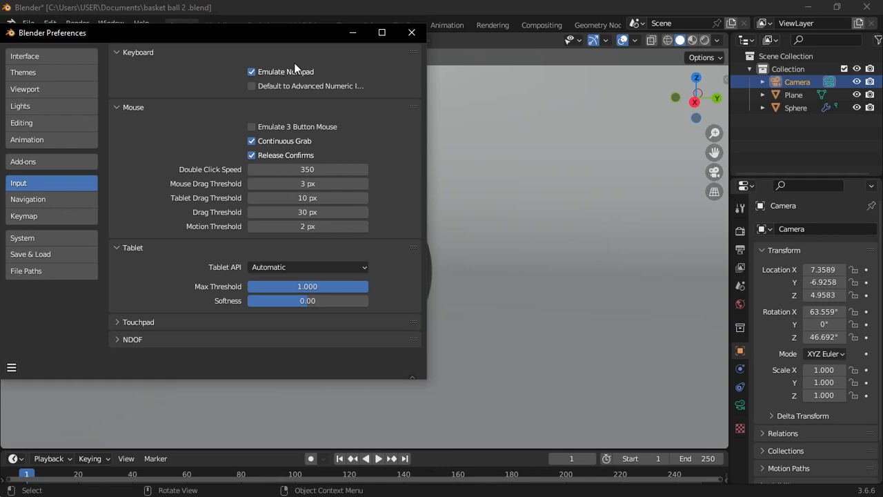
left_click(412, 33)
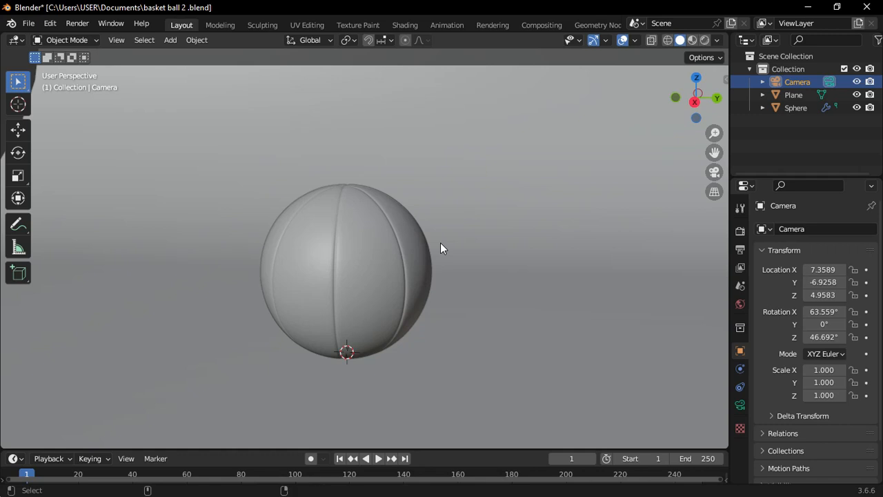
key("ctrl+alt+KP_0")
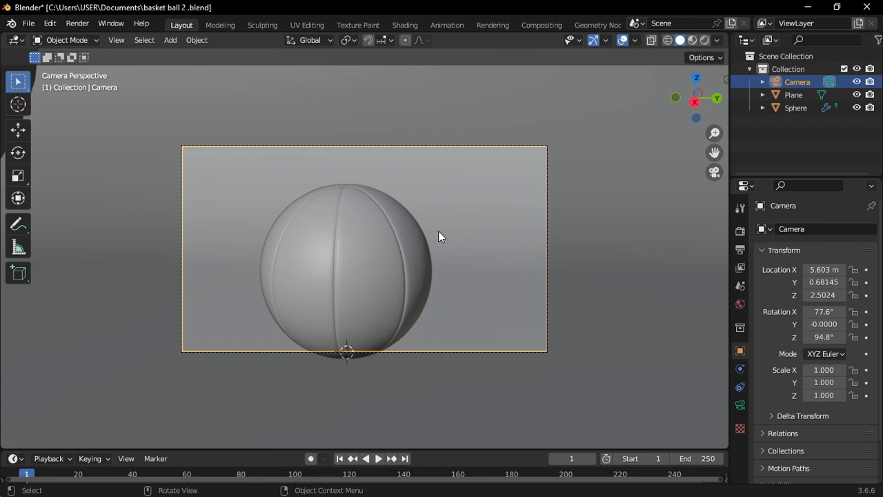
Lock the camera to the view and reframe the shot so the whole ball sits slightly left of the frame's centre
key("n")
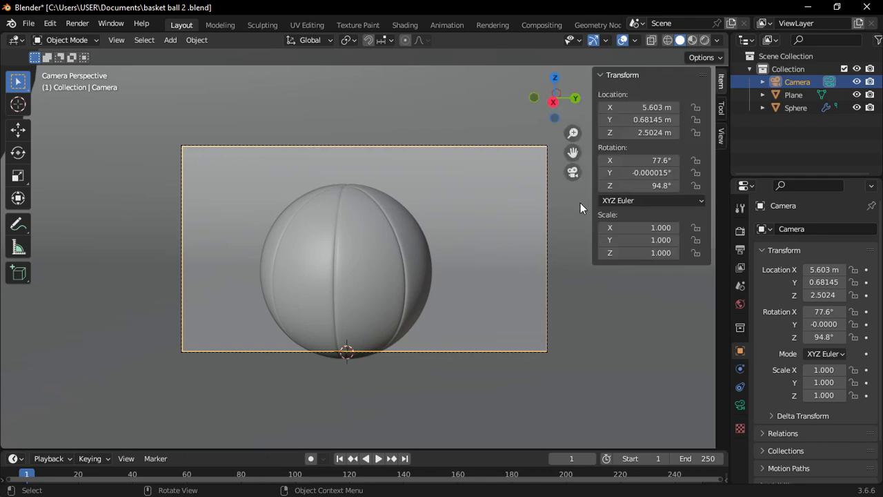
left_click(722, 136)
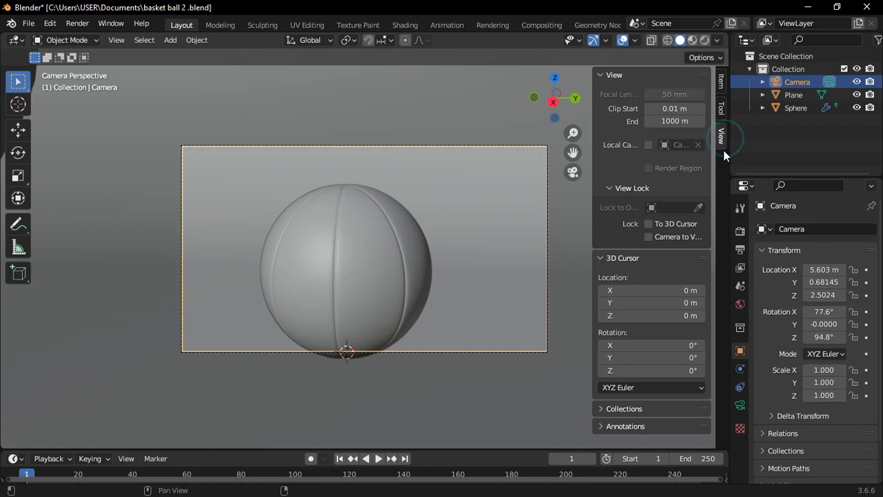
left_click(667, 237)
key("n")
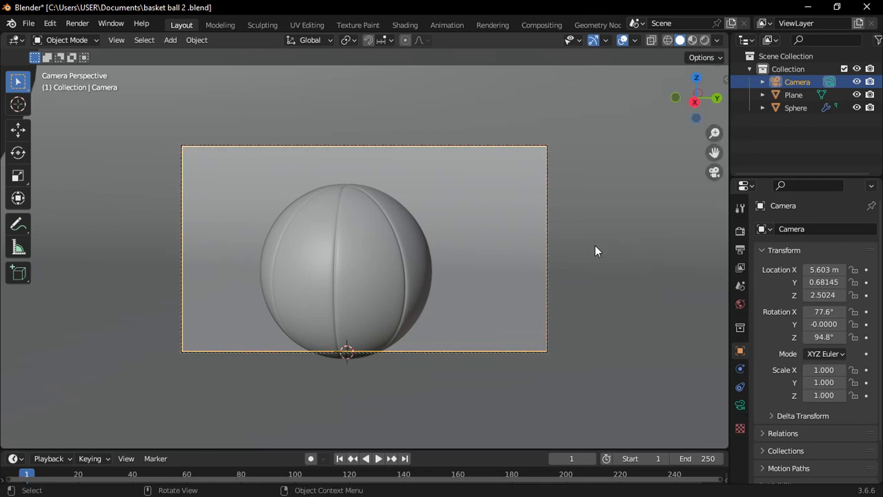
middle_click_drag(429, 254, 398, 226, "shift")
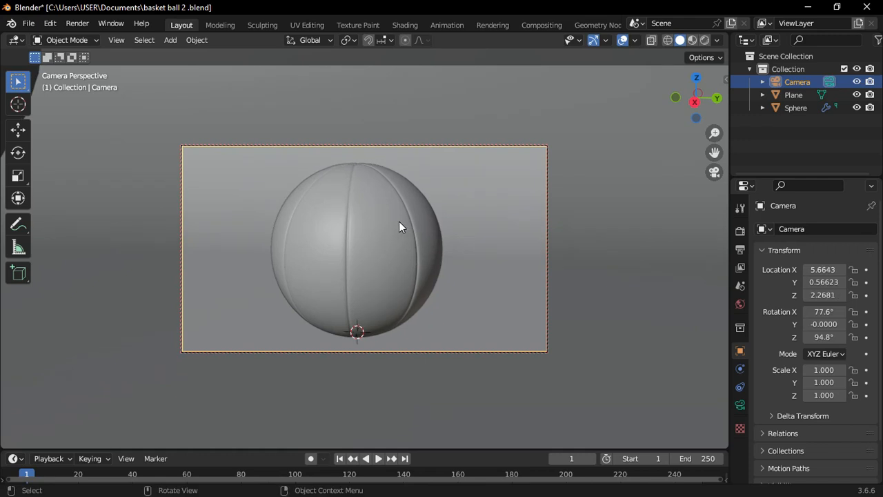
scroll(397, 221, "down", 2)
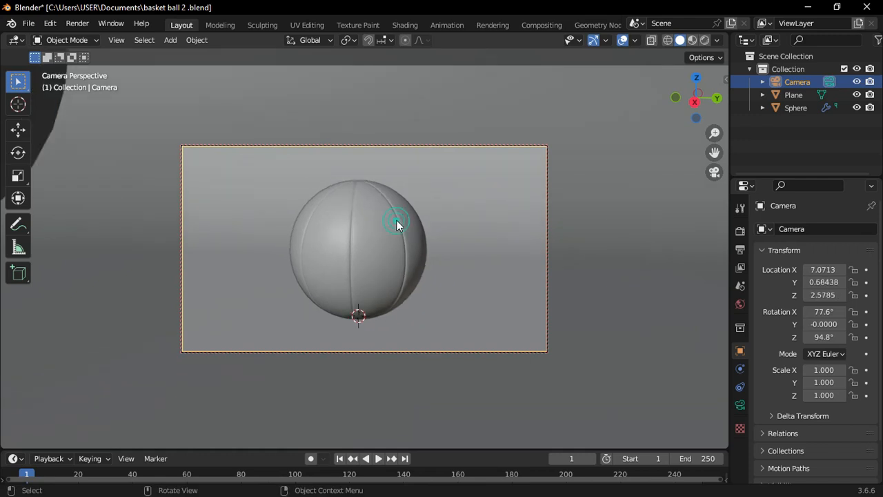
left_click(399, 225)
middle_click_drag(427, 215, 405, 225, "shift")
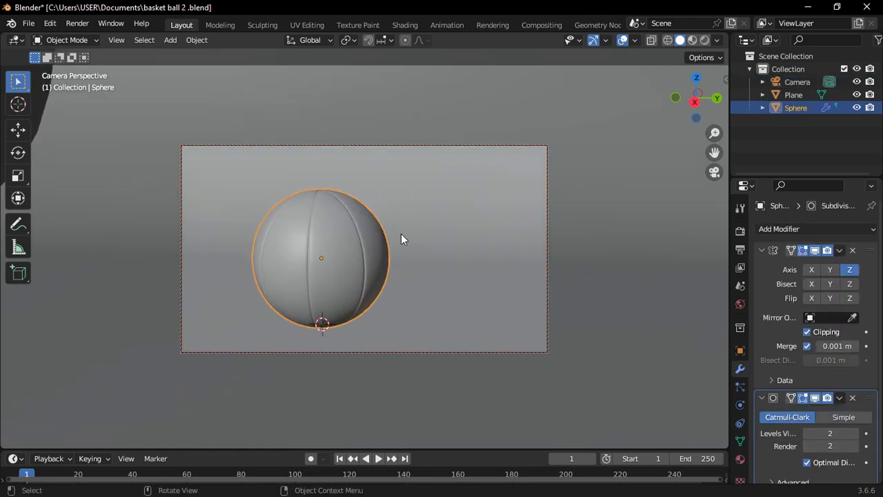
Rotate the ball freely with trackball rotation, by about 45 and -32 degrees, so its seams curve diagonally towards the camera
key("r")
key("r")
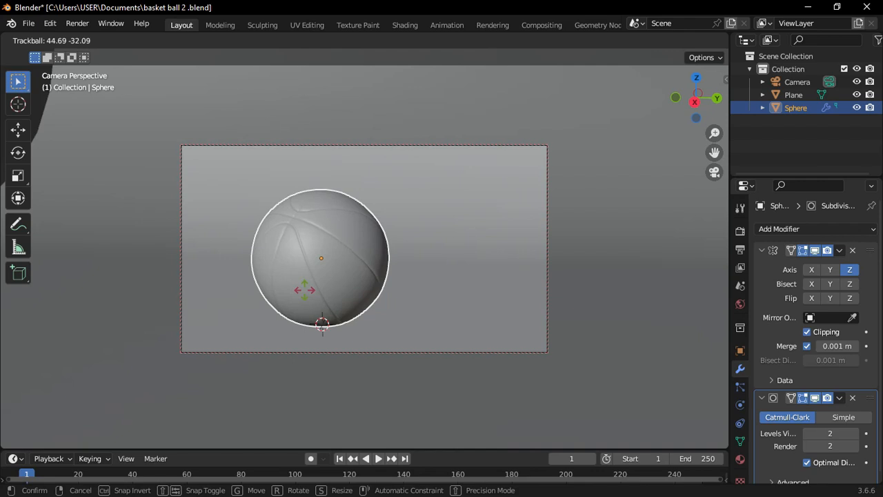
left_click(304, 290)
Leave the camera view, set the render engine to Cycles, and show the scene in Rendered shading
left_click(714, 172)
middle_click_drag(467, 249, 276, 214)
scroll(297, 193, "up", 1)
left_click(311, 153)
middle_click_drag(306, 182, 309, 220)
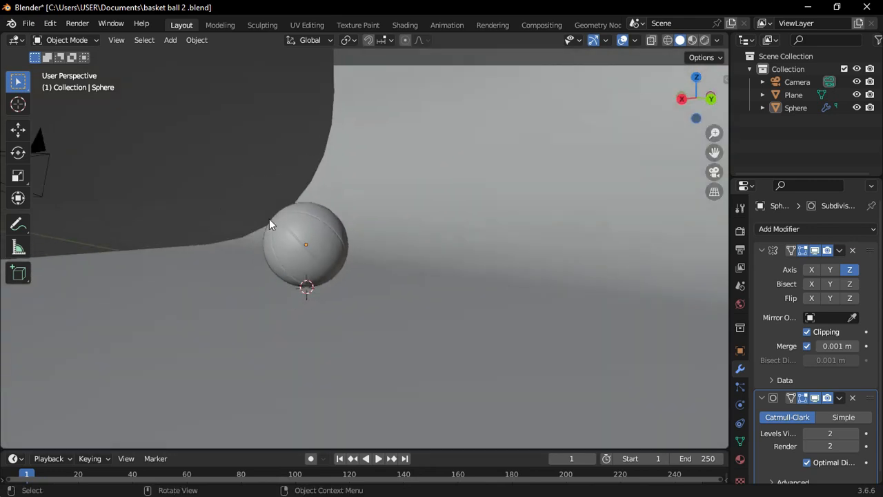
scroll(331, 234, "down", 5)
middle_click_drag(354, 245, 421, 259)
left_click(739, 232)
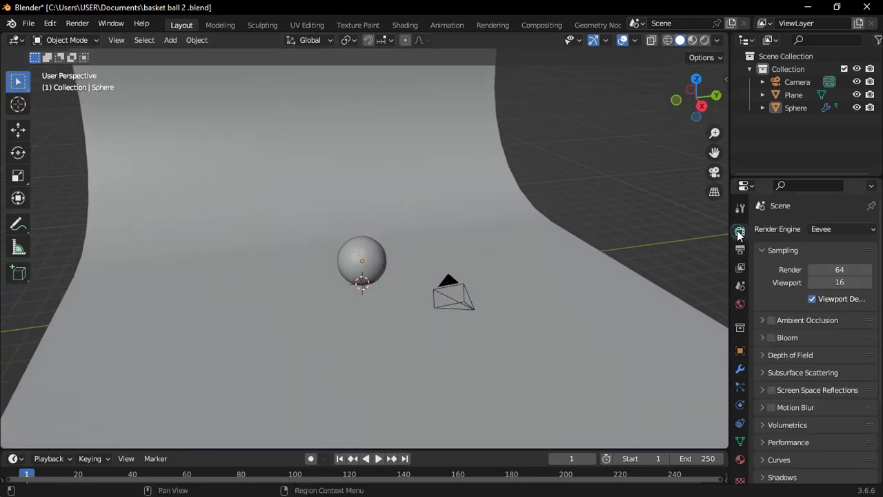
left_click(826, 230)
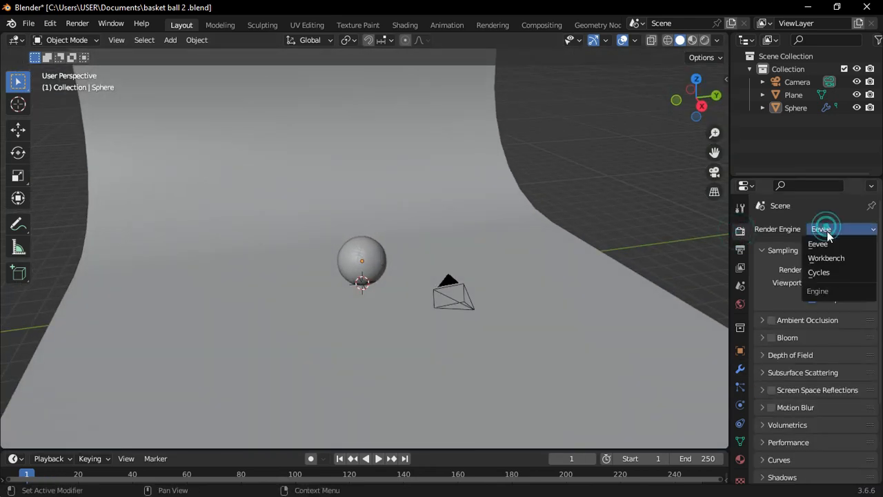
left_click(824, 272)
left_click(808, 260)
left_click(828, 290)
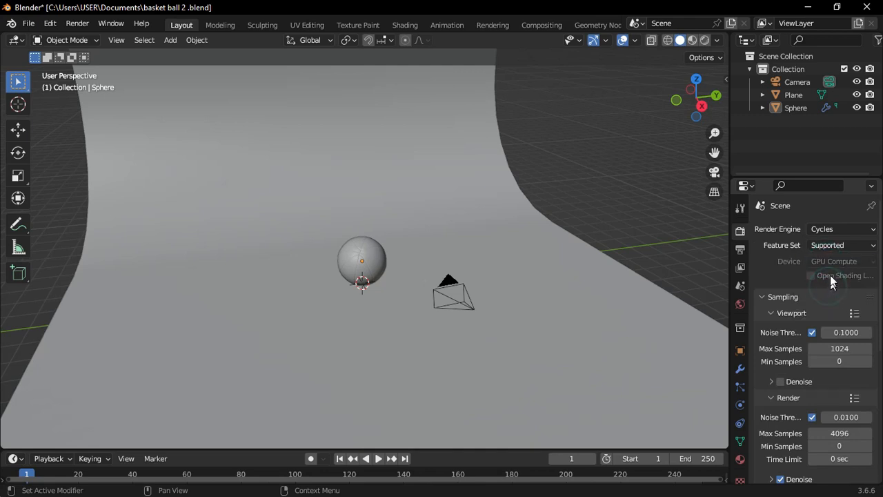
left_click(704, 40)
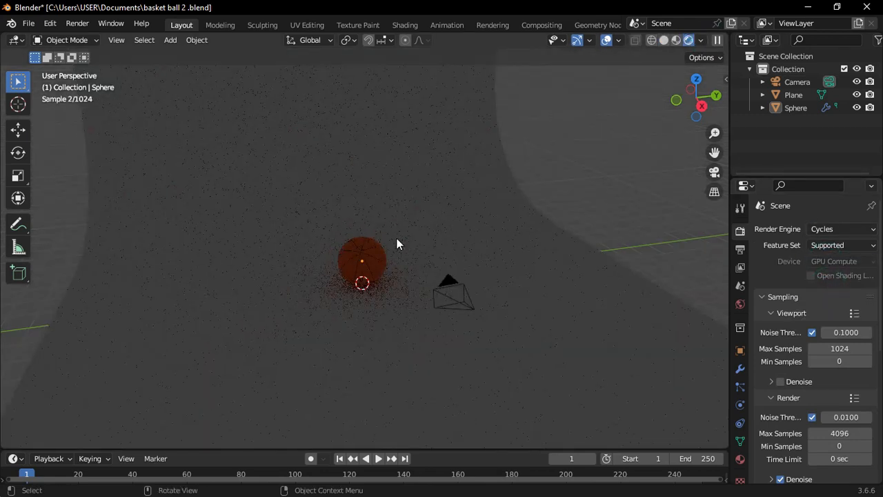
Add a spot light and move it about 11.5 m straight up along Z above the ball
key("shift+a")
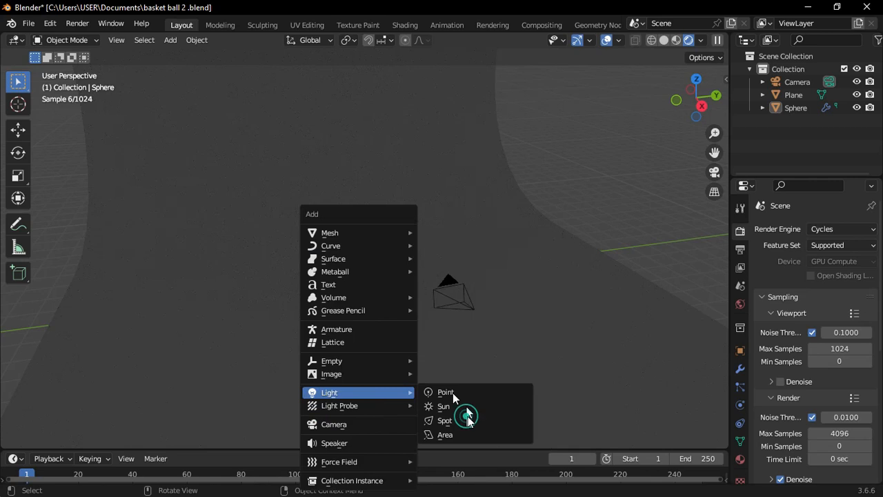
left_click(457, 420)
key("g")
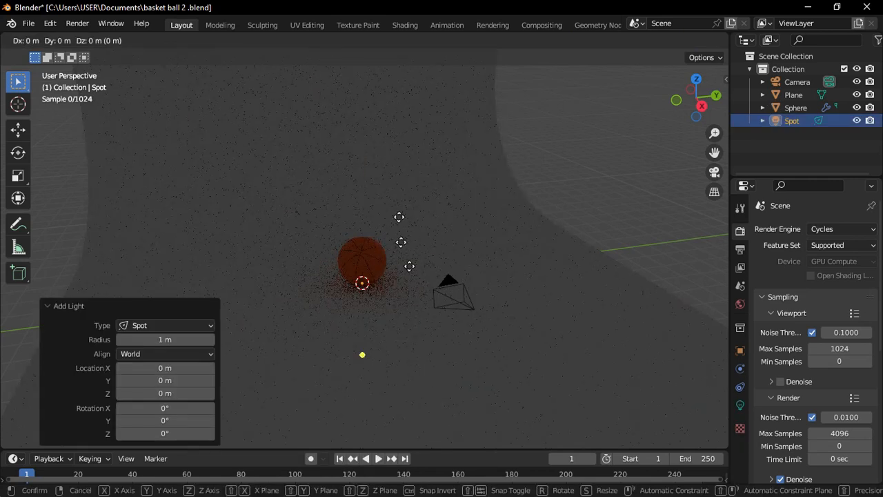
key("z")
left_click(378, 380)
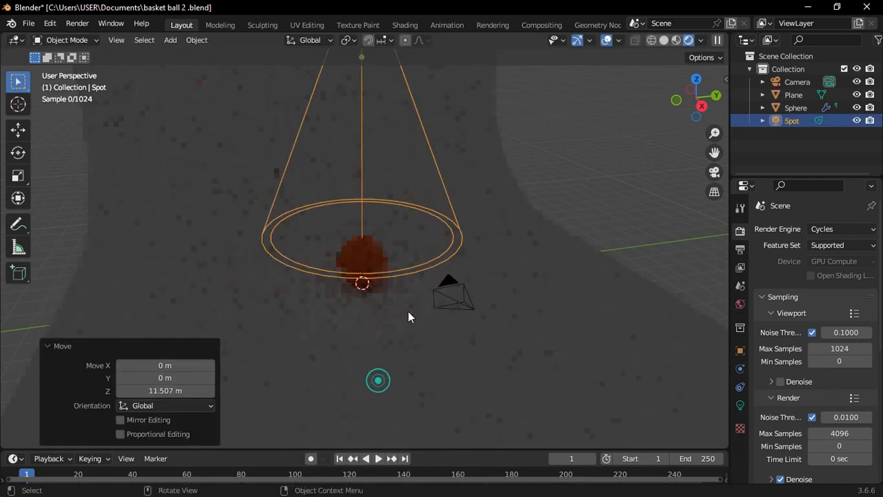
Scale the spot light to about 0.324 and lower it about 2.9 m along Z
scroll(407, 295, "down", 3)
key("s")
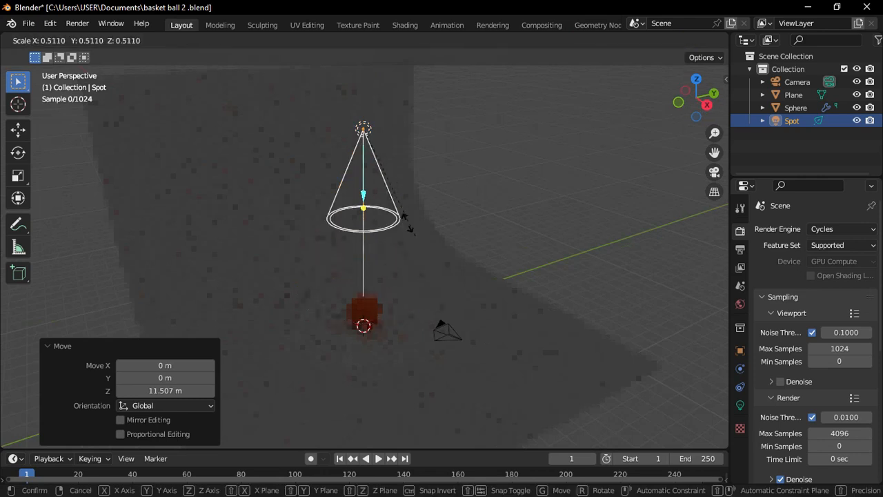
left_click(391, 199)
key("g")
key("z")
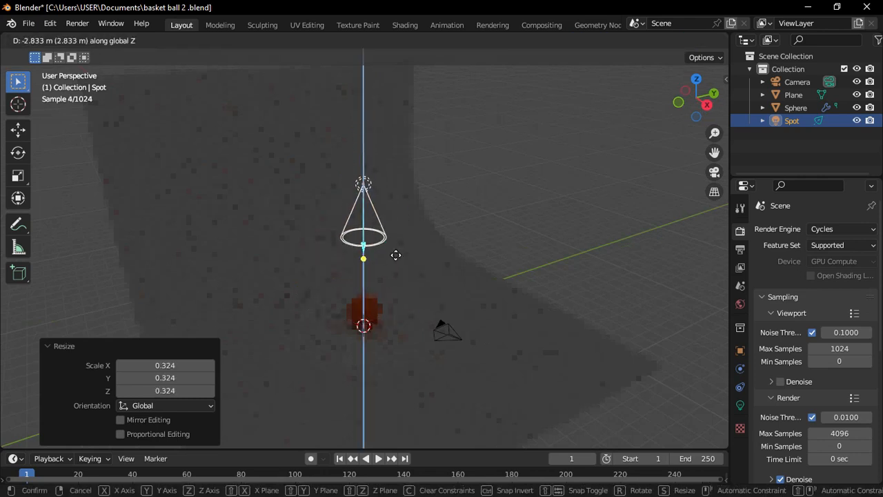
left_click(396, 257)
Try a spot light power of 200 W, raise it to 500 W, and set the light's radius to 0.4 m
left_click(739, 406)
left_click(829, 316)
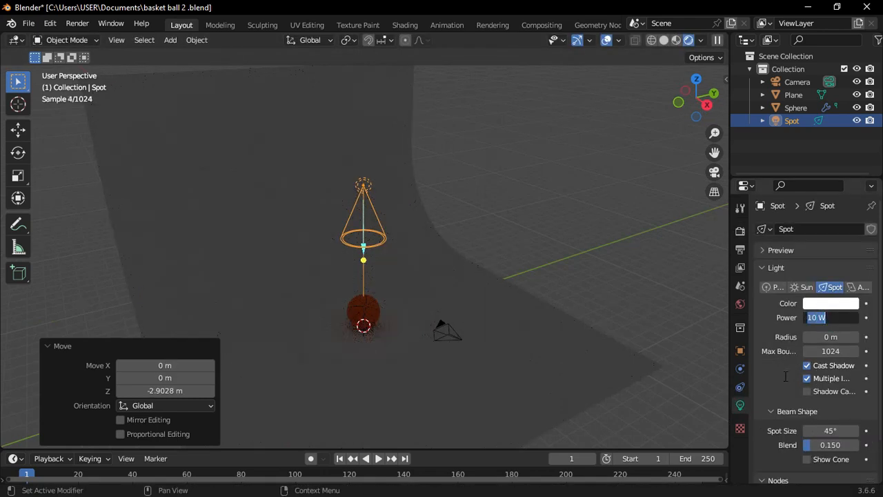
key("Return")
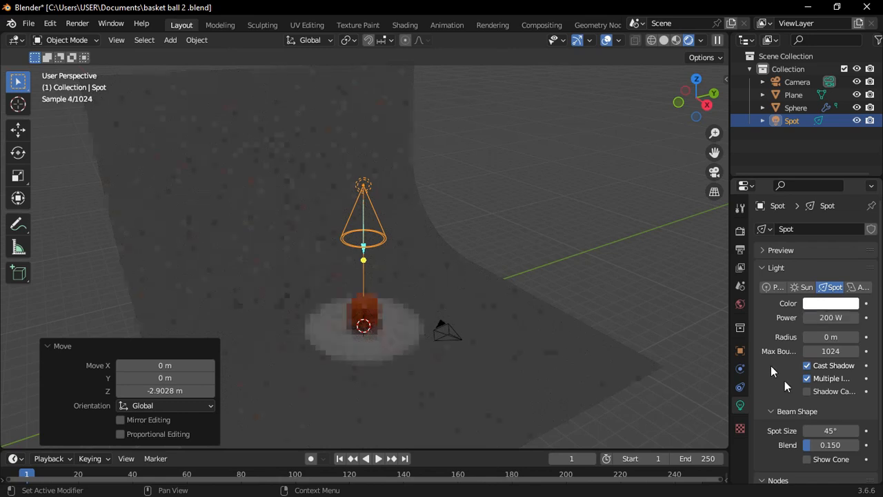
middle_click_drag(416, 302, 472, 317)
scroll(366, 295, "up", 6)
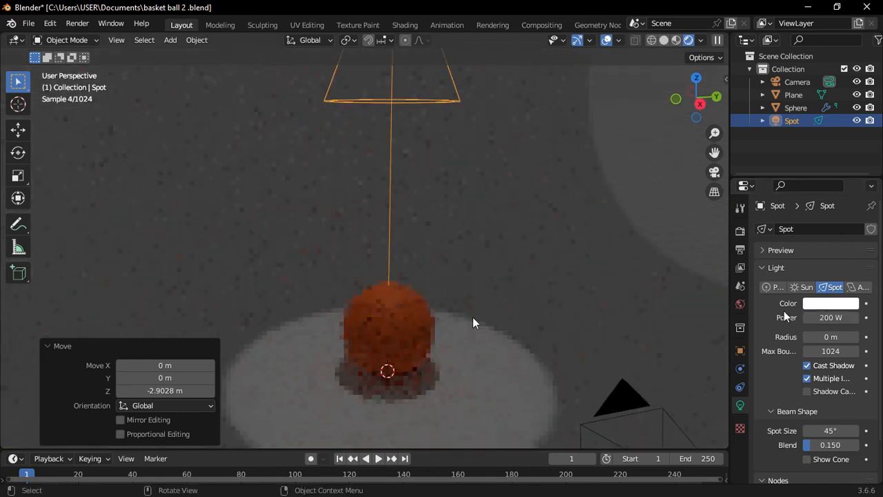
left_click(823, 317)
key("Return")
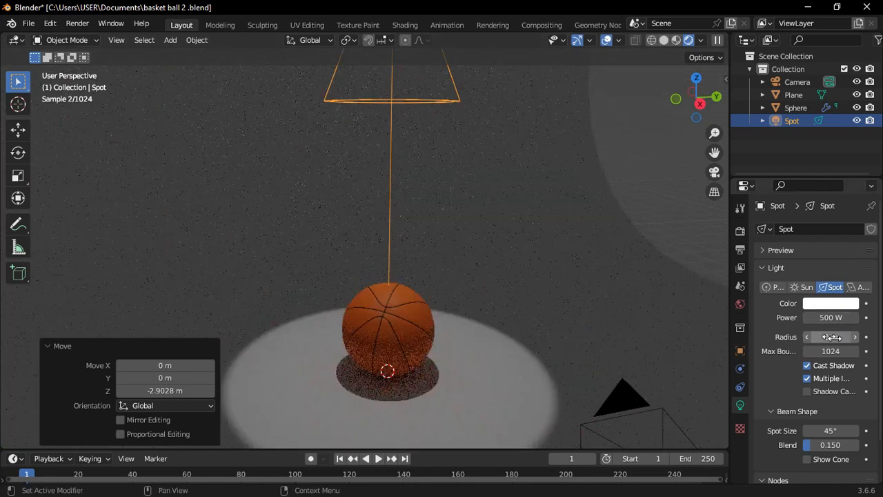
left_click_drag(830, 335, 807, 338)
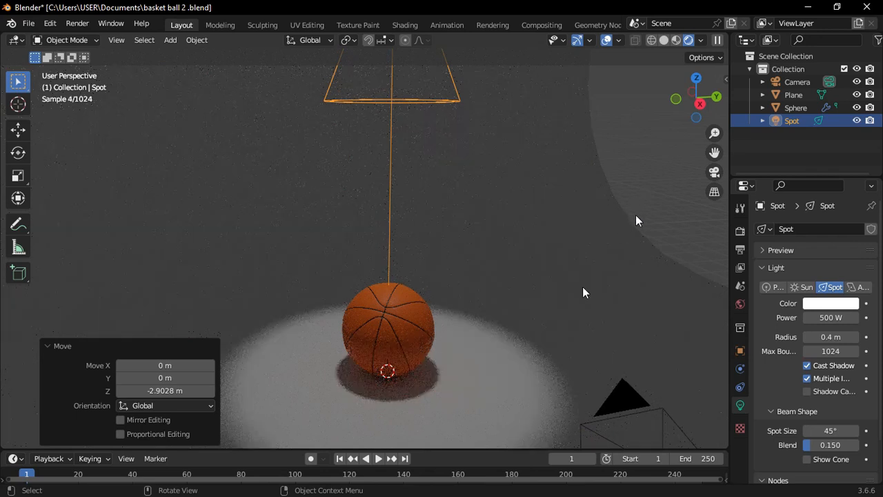
Check the lighting through the camera, add a point light, and move it about 2.1 m up along Z
left_click(713, 174)
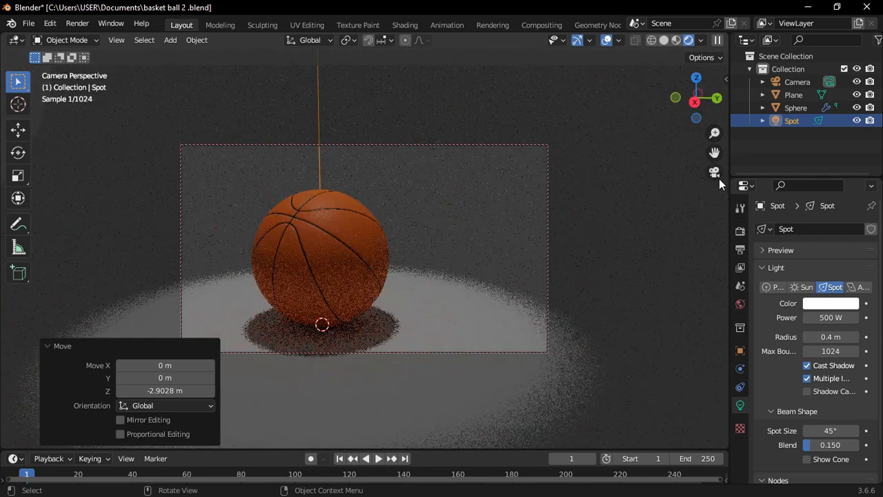
left_click(719, 178)
key("shift+a")
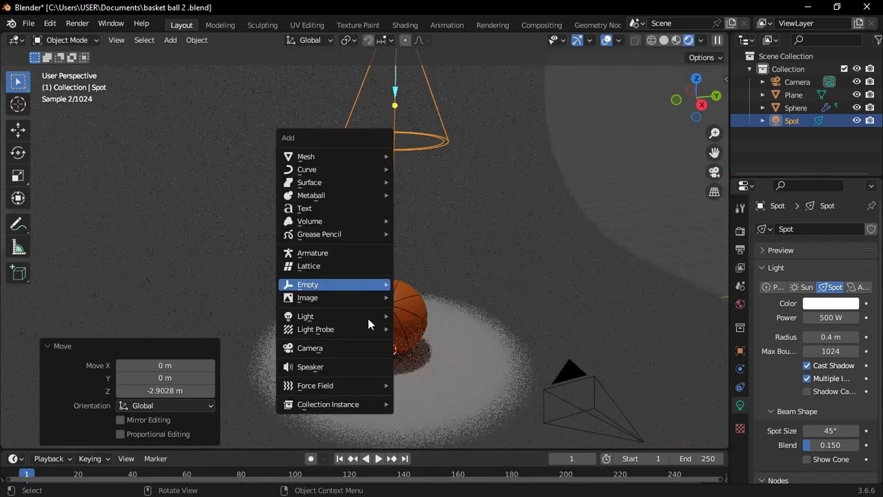
left_click(401, 340)
middle_click_drag(401, 340, 449, 335)
key("g")
key("z")
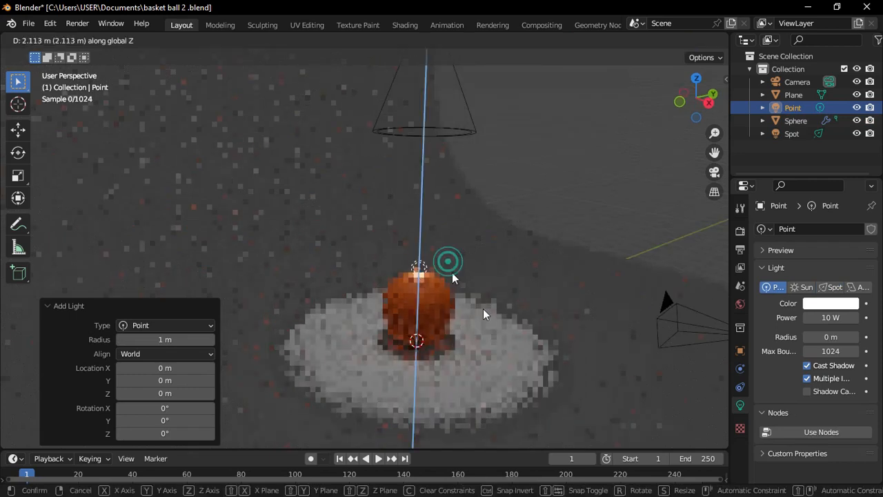
left_click(455, 276)
Move the point light along X to behind the ball and raise it about 1.09 m along Z
key("g")
key("x")
left_click(434, 291)
key("g")
key("z")
left_click(410, 253)
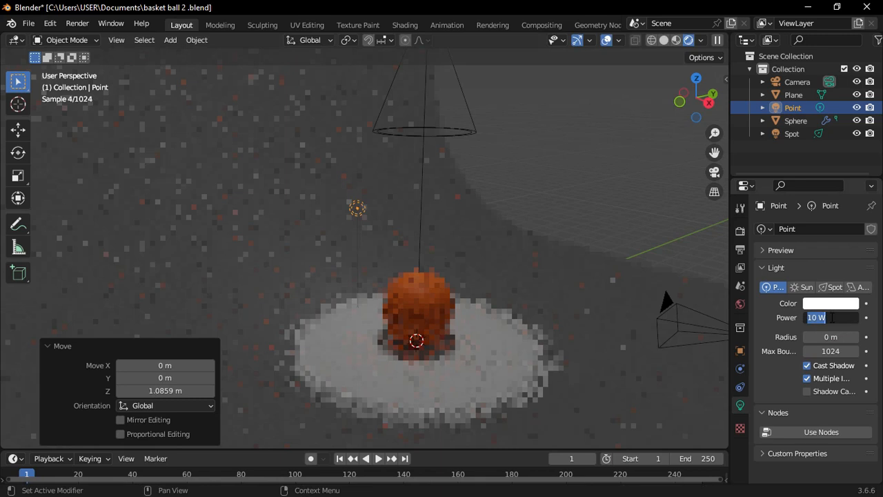
Set the point light's power to 50 W and view the lit ball through the camera
type("50")
key("Return")
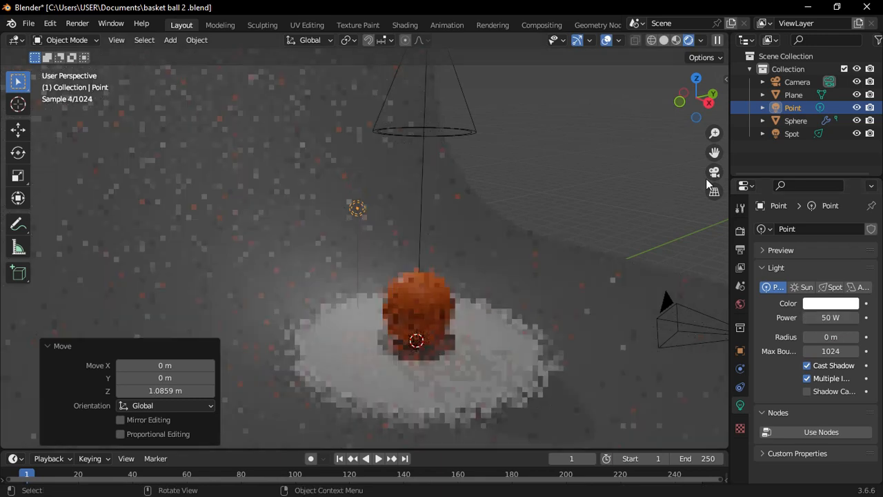
key("KP_0")
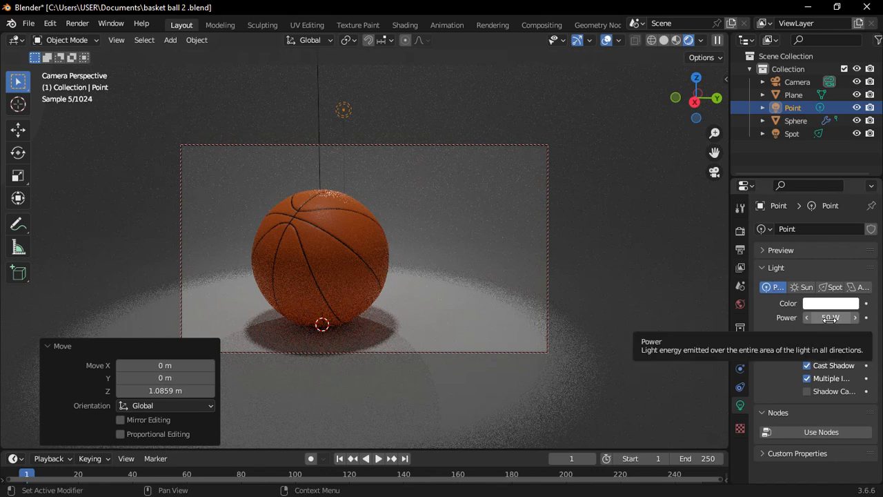
Lower the point light about 1.1 m along Z and set its power to 50 W
left_click(855, 317)
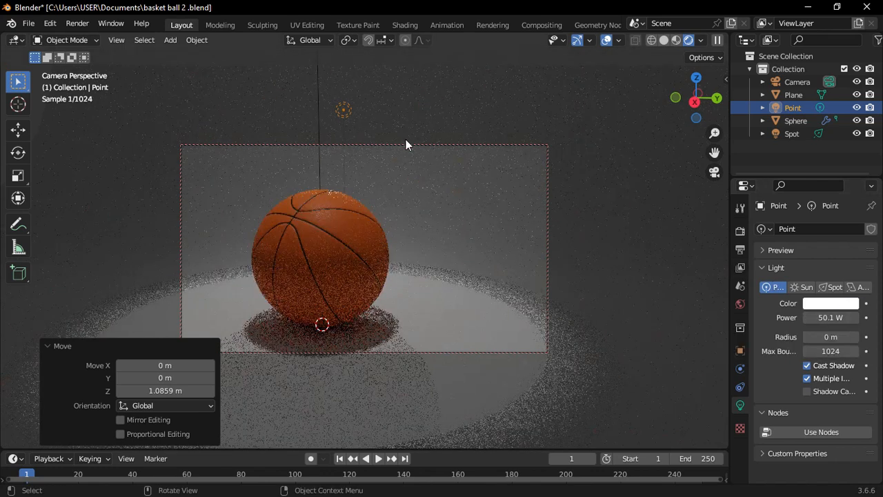
key("g")
key("z")
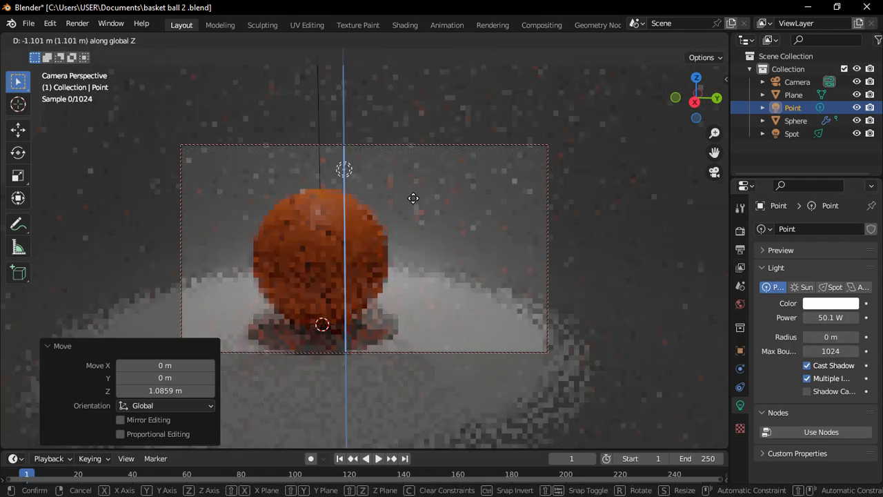
left_click(413, 198)
left_click(806, 318)
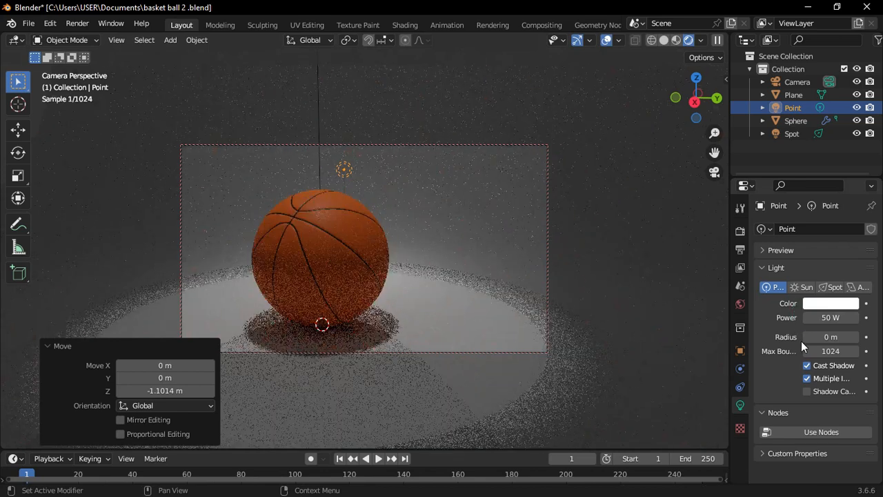
Rotate the spot light about 19.3° around Y and move it along X toward the camera side
middle_click_drag(628, 319, 471, 159)
left_click(471, 164)
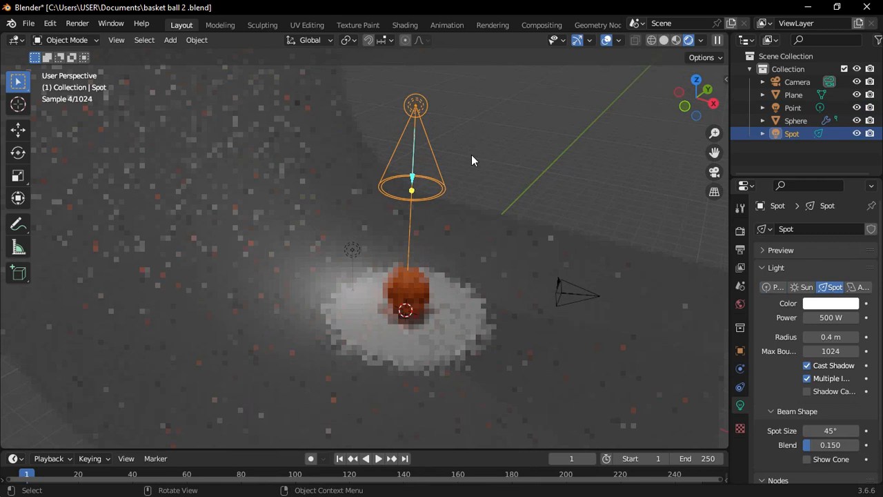
key("r")
key("y")
left_click(481, 201)
key("g")
key("x")
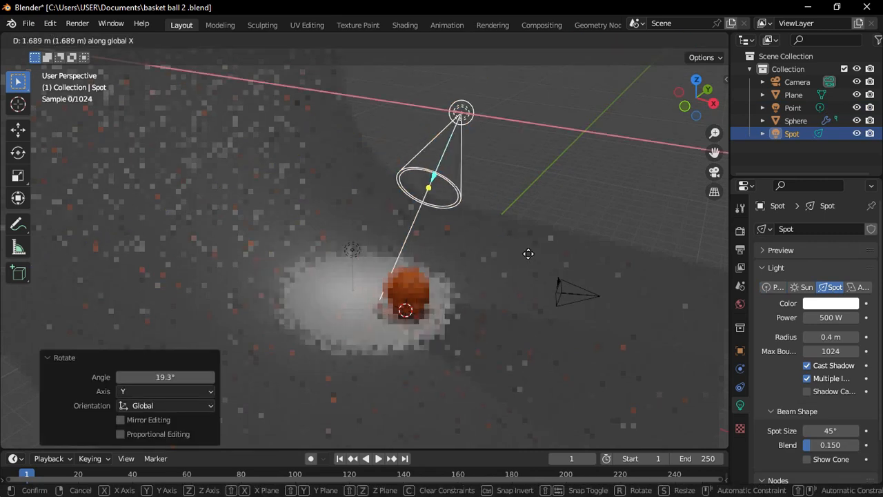
left_click(535, 232)
Tilt the spot light about 5.4° more around Y, move it about 1.19 m along X, and check the camera view
key("r")
key("y")
left_click(531, 261)
key("g")
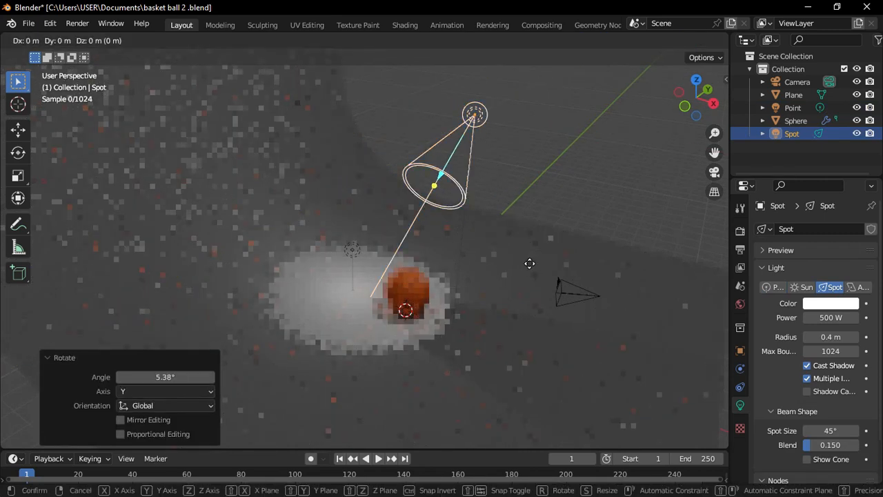
key("x")
left_click(566, 263)
key("KP_0")
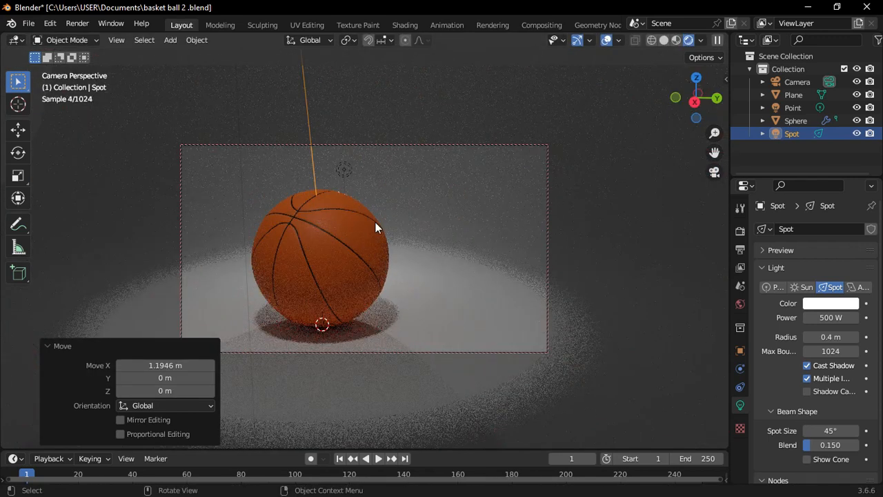
Try moving the point light freely in the camera view and undo the move
left_click(346, 170)
key("g")
left_click(660, 219)
key("ctrl+z")
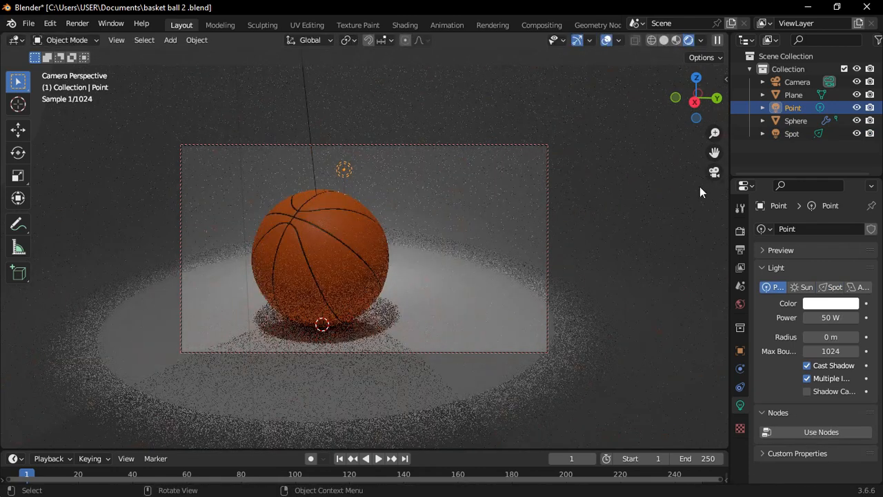
Set the spot light's power to 700 W while viewing the scene from outside the camera
left_click(714, 171)
middle_click_drag(713, 172, 365, 272)
left_click(524, 178)
left_click(830, 317)
type("700")
key("Return")
left_click(613, 148)
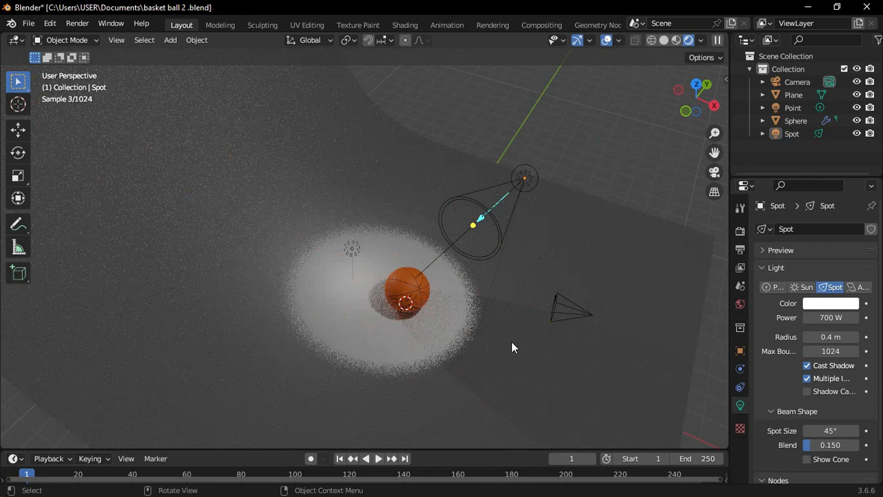
Set the backdrop material's base color to a muted blue-violet with hue 0.657, saturation 0.289 and value 0.334, judged through the camera
left_click(513, 343)
left_click(739, 458)
left_click(837, 397)
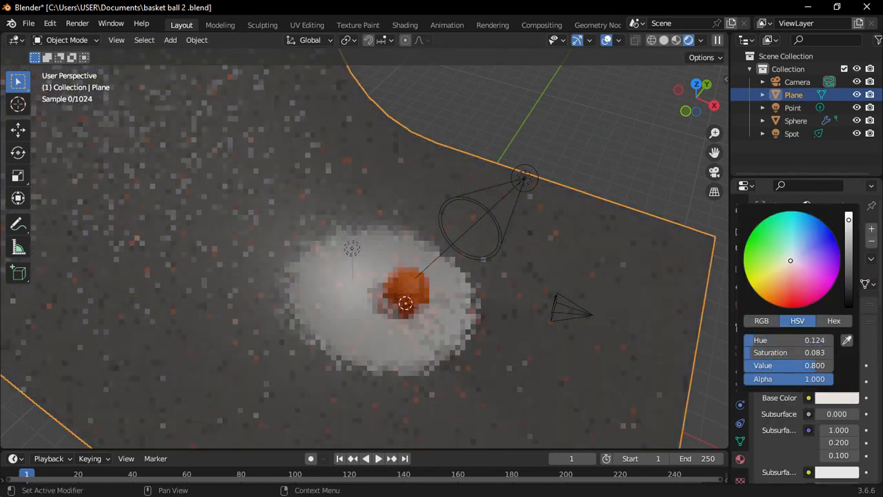
left_click(714, 171)
left_click(837, 397)
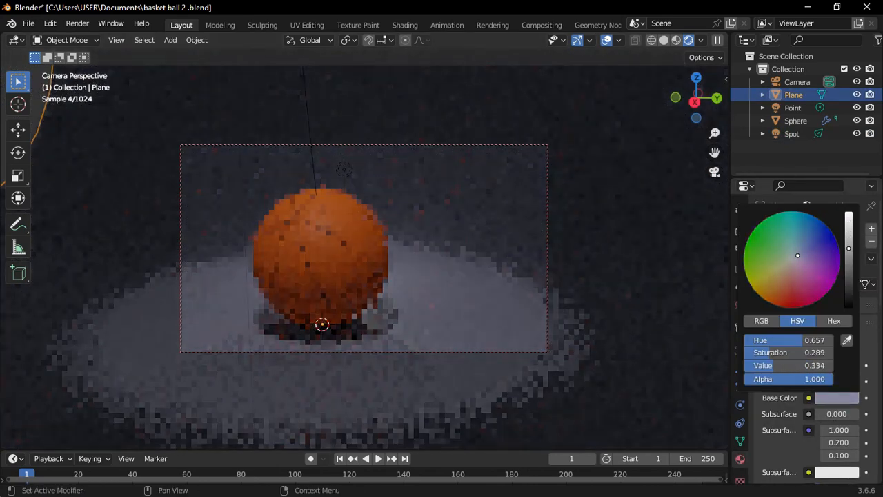
scroll(836, 396, "down", 3)
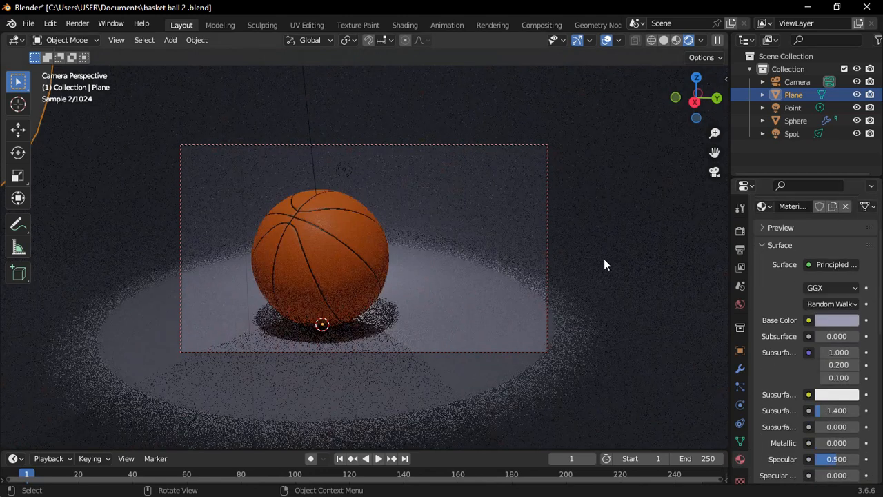
Set the spot light's power to 1000 W and radius to 0.71 m, and render the image
left_click(791, 133)
left_click_drag(837, 269, 838, 293)
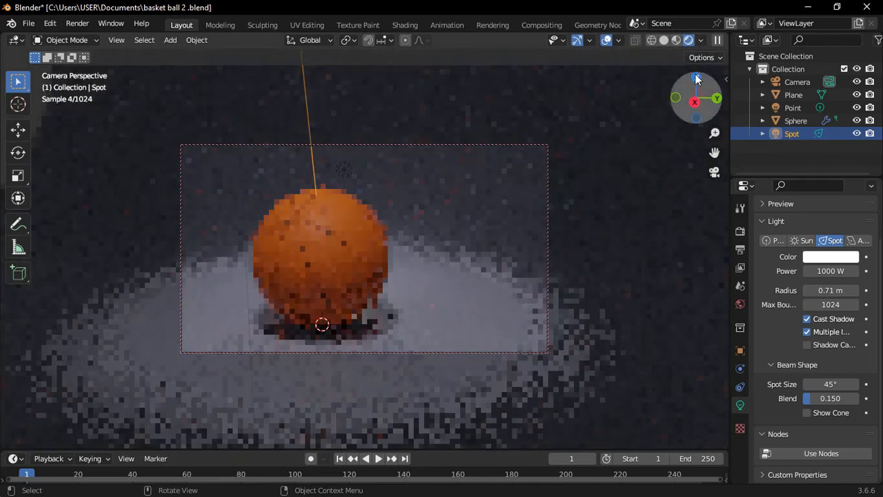
left_click(77, 22)
left_click(103, 36)
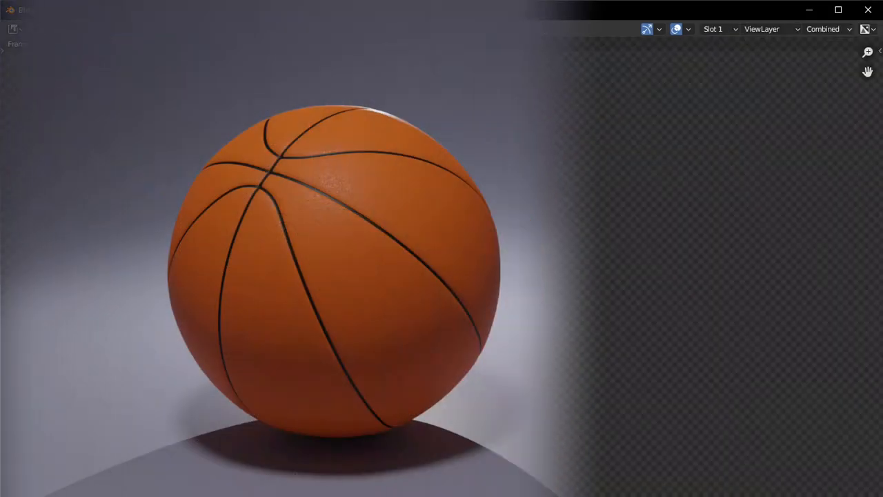